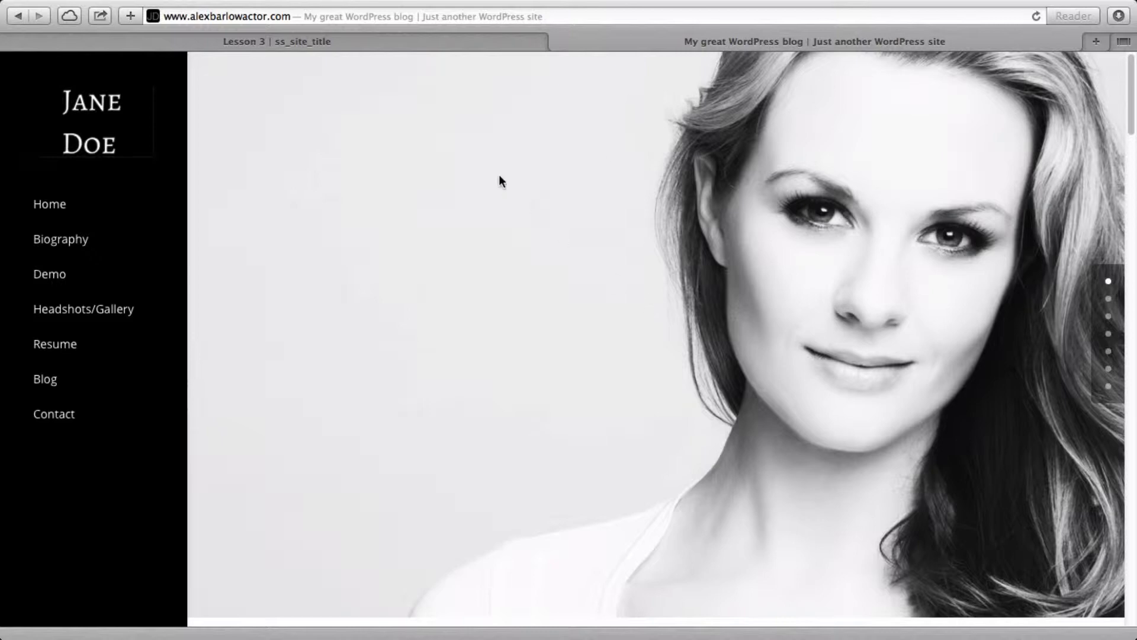
Review the Lesson 3 resources, including the linked Graphics Fairy image-resizing guide, alongside the sample actor site's full-width welcome image
click(315, 41)
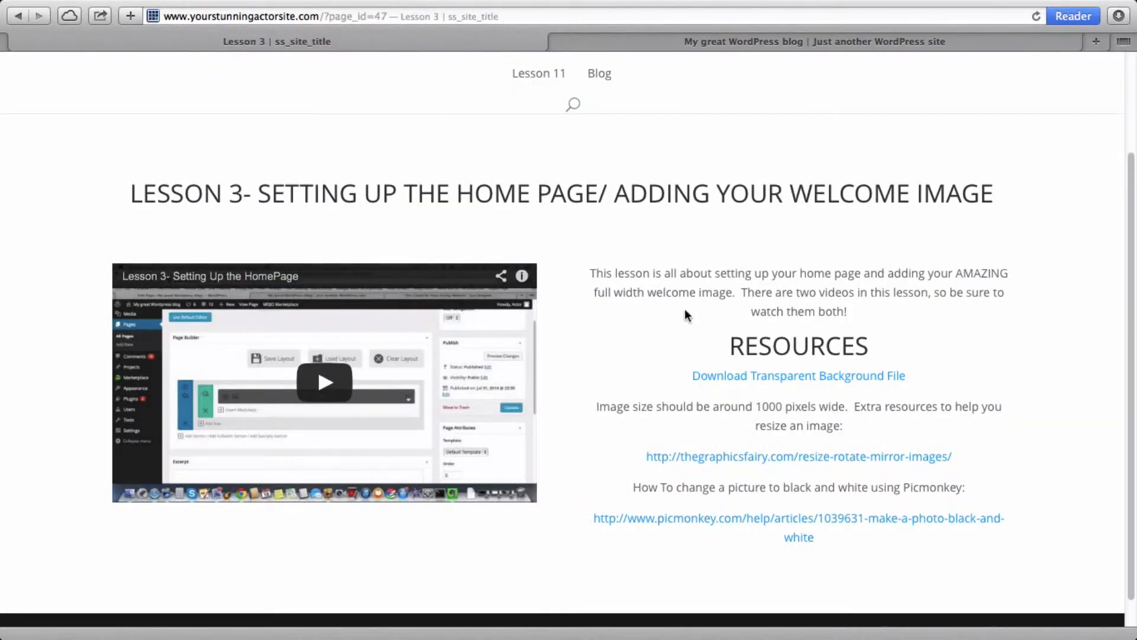
click(774, 466)
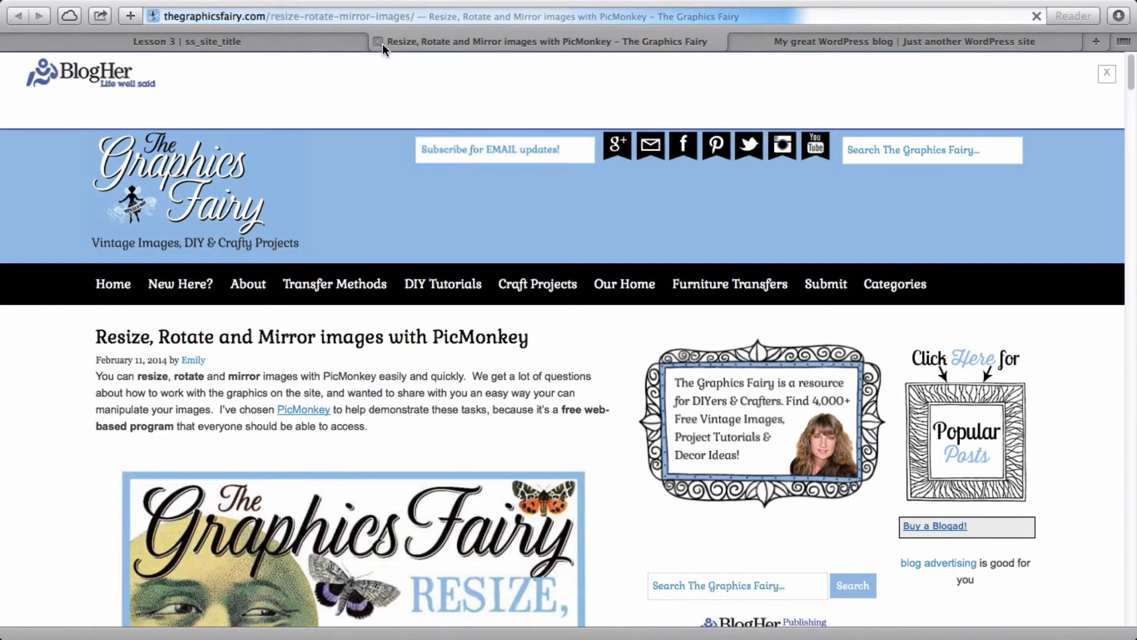
click(378, 42)
click(552, 41)
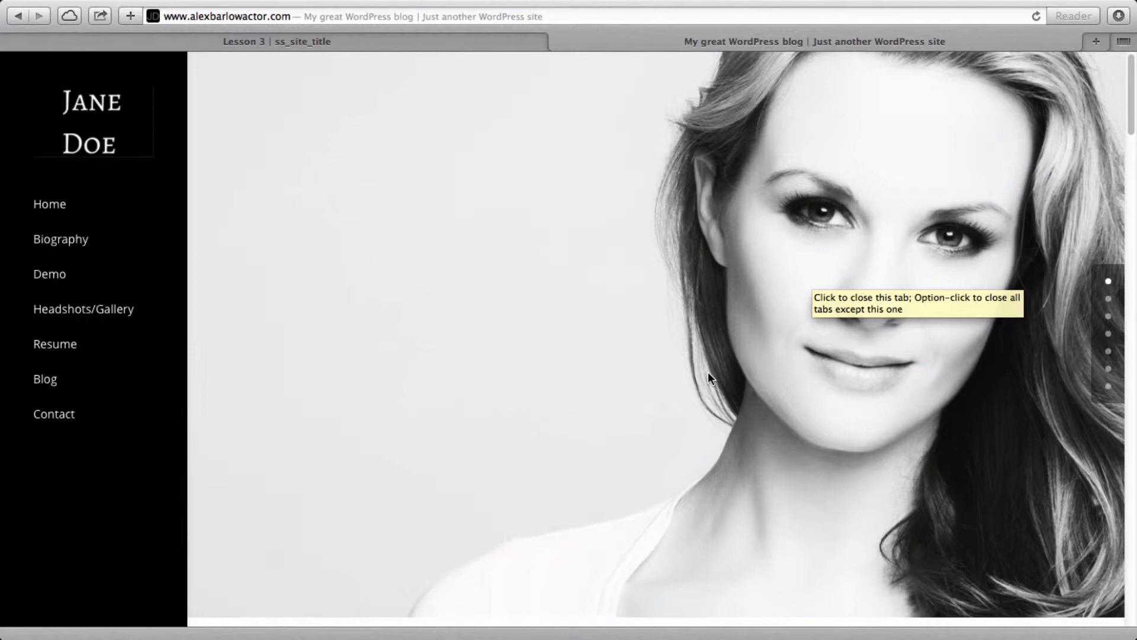
click(296, 40)
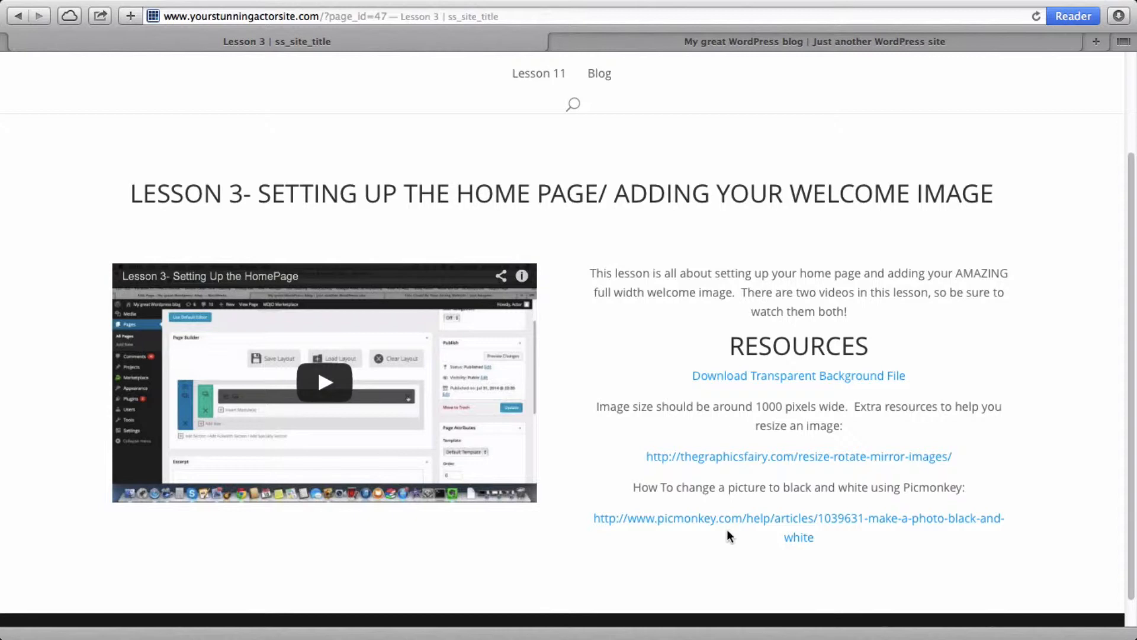
click(832, 42)
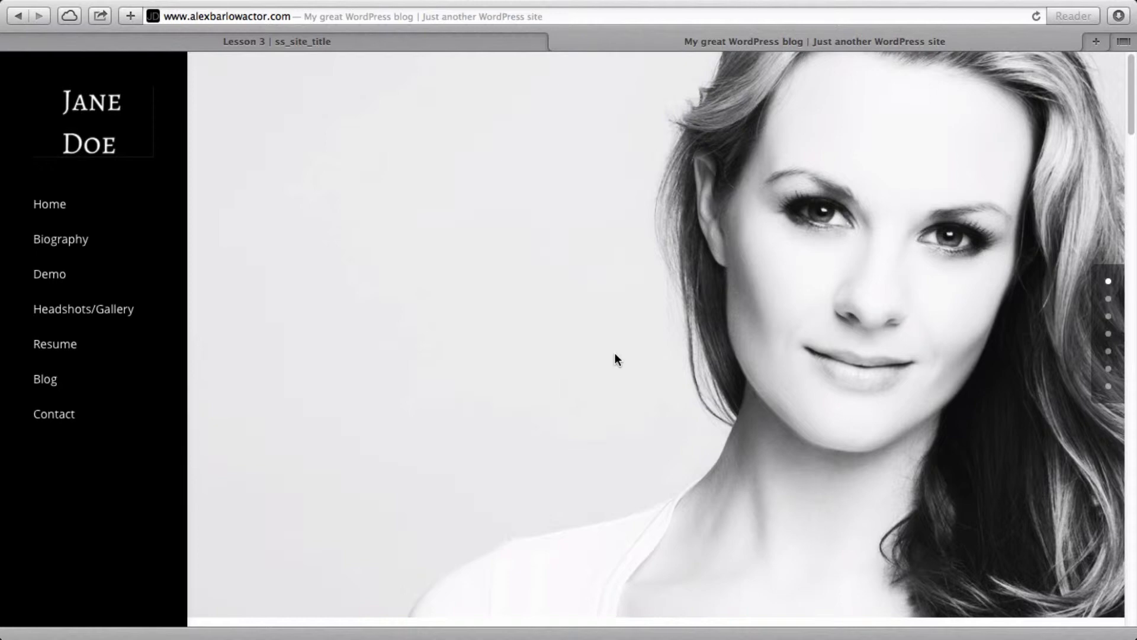
Open the lesson's transparent background file and export the image as transparent-background, choosing the Desktop as the location
key(ctrl+shift+Tab)
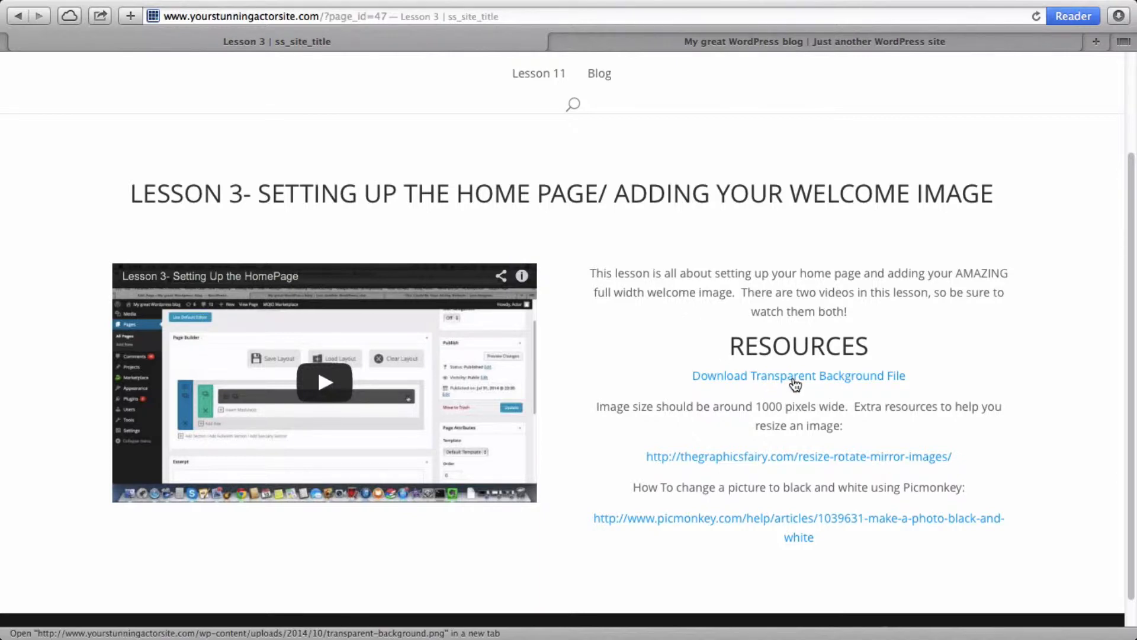
click(795, 384)
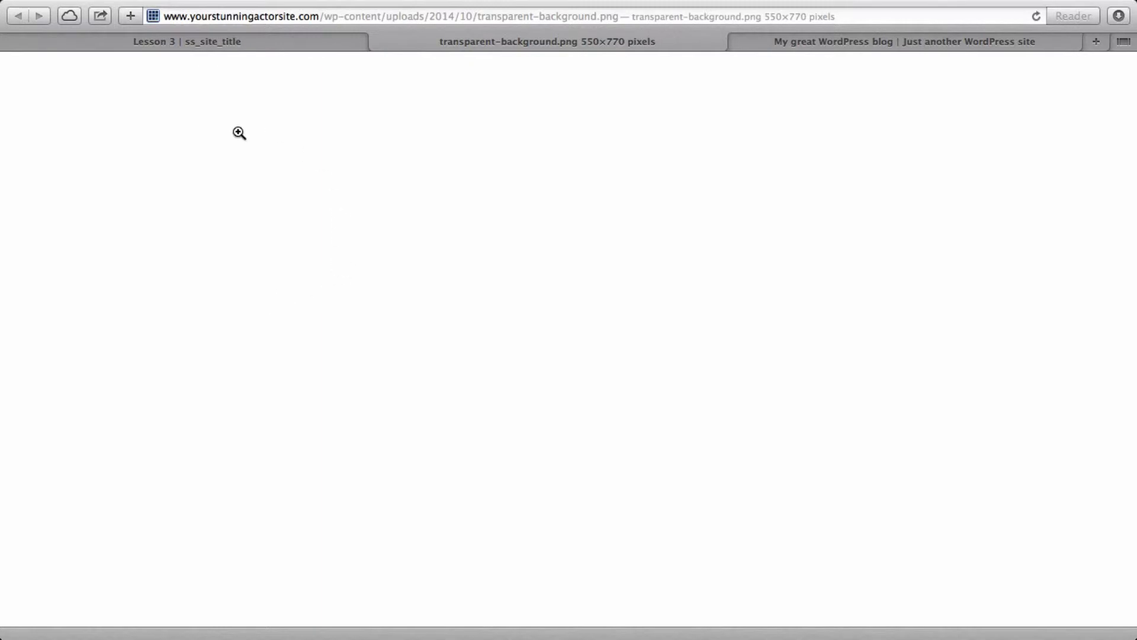
right_click(188, 181)
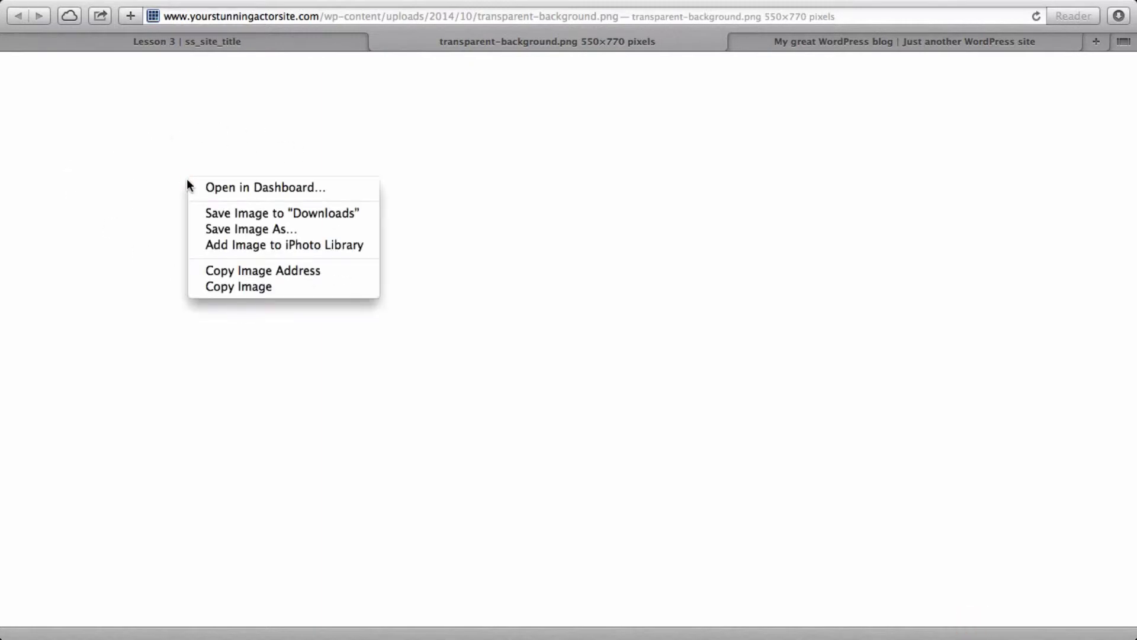
click(234, 230)
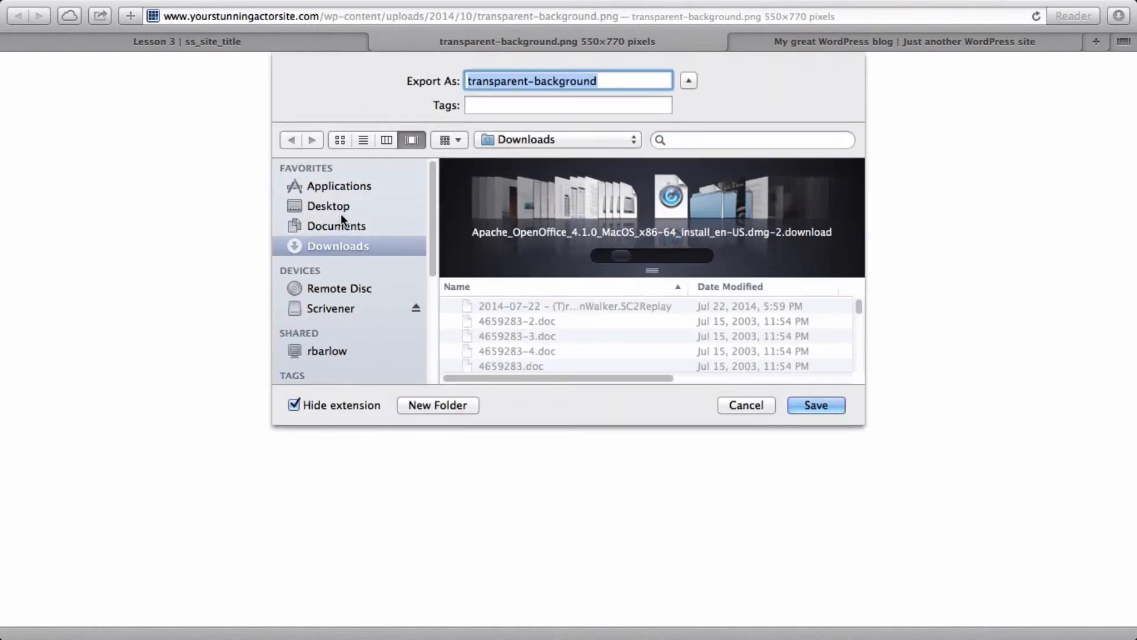
click(340, 225)
click(340, 204)
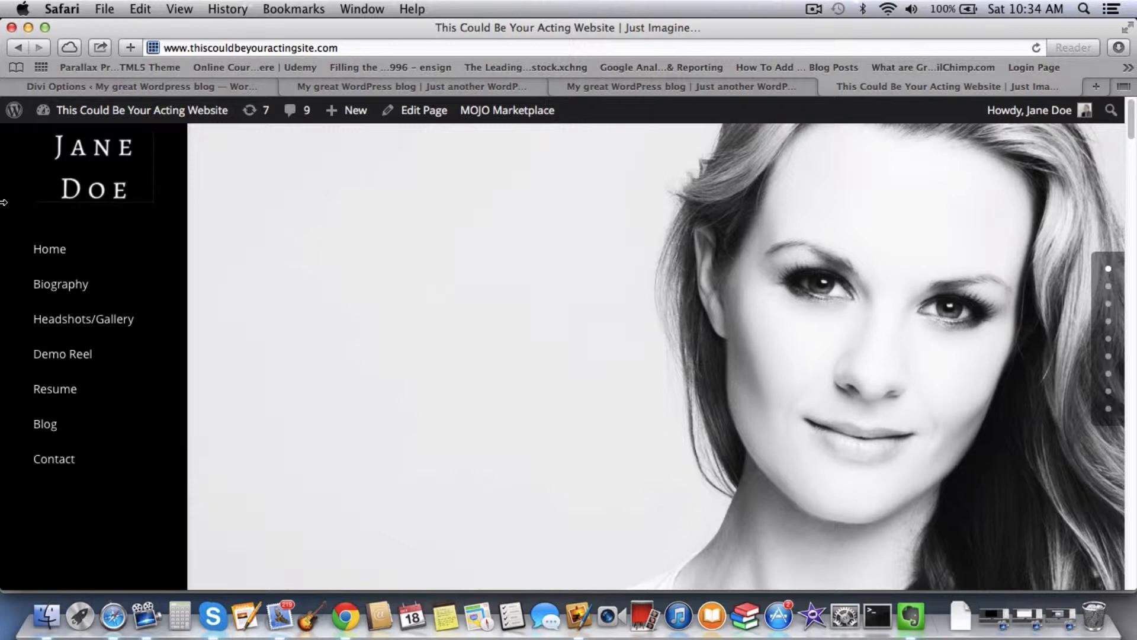
Open the nearly empty Home page of My great WordPress blog for editing
mouse_move(3, 203)
mouse_down()
mouse_move(381, 231)
mouse_move(249, 202)
mouse_move(145, 195)
mouse_move(148, 186)
mouse_move(3, 192)
mouse_up()
mouse_move(4, 249)
mouse_down()
mouse_move(54, 247)
mouse_move(3, 253)
mouse_up()
click(674, 86)
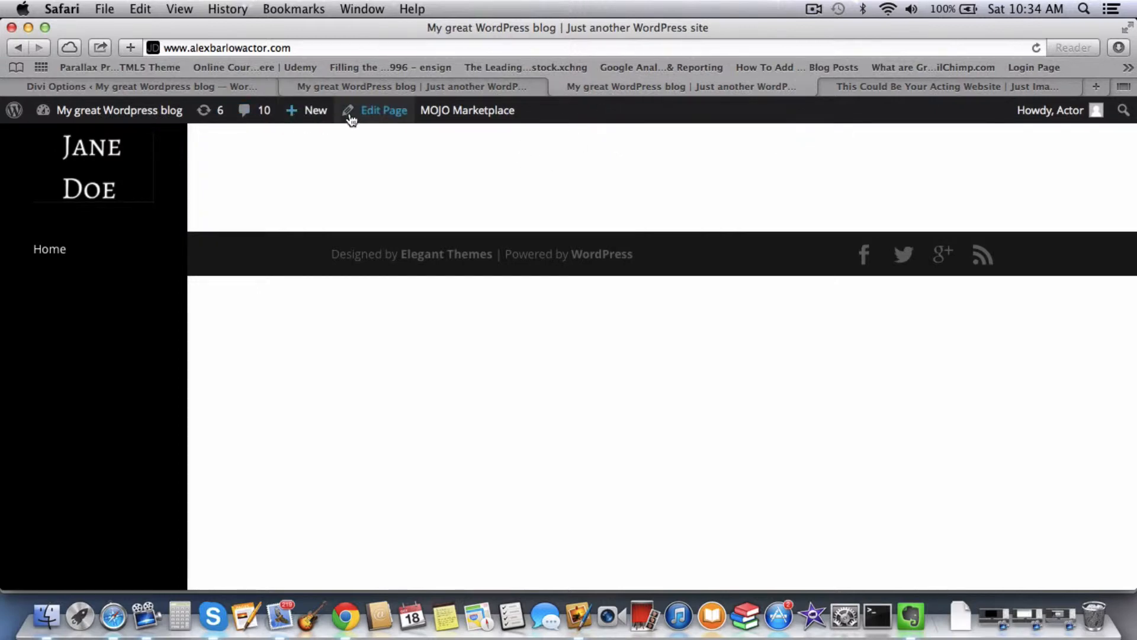
click(394, 125)
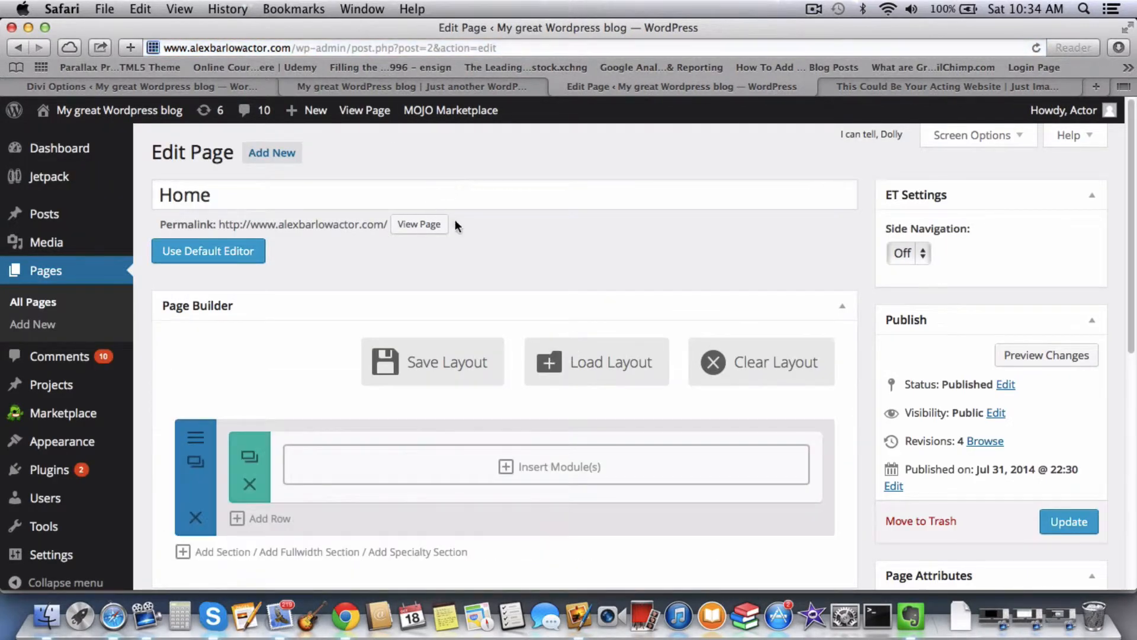
Replace the section's single-column row in the page builder with a row of two 1/2 columns
scroll(581, 300, down, 1)
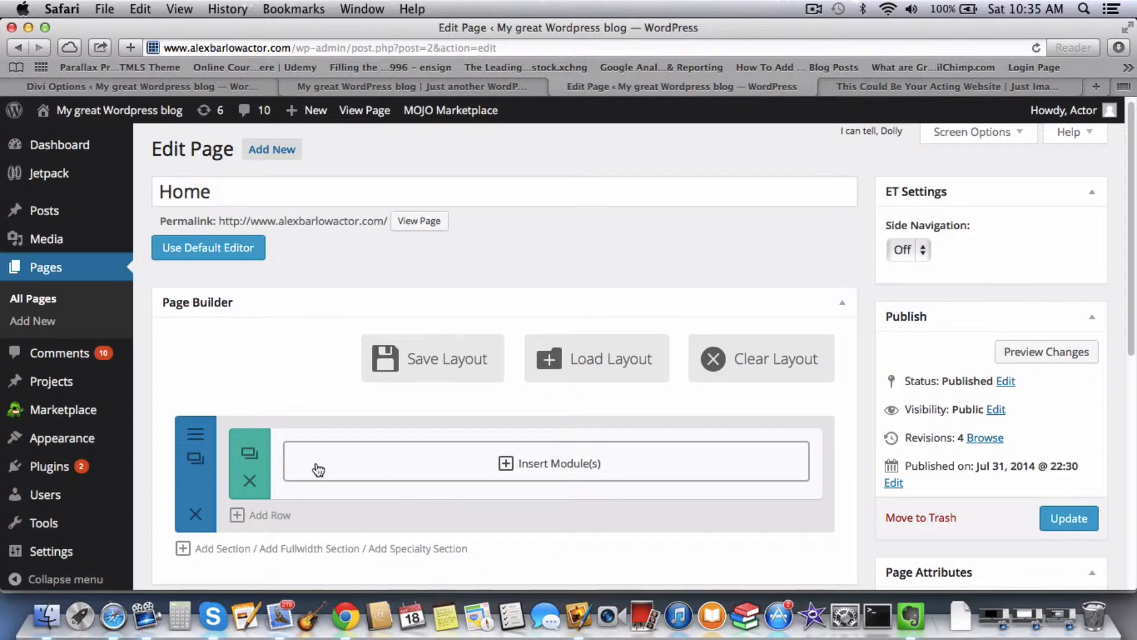
click(248, 483)
click(572, 465)
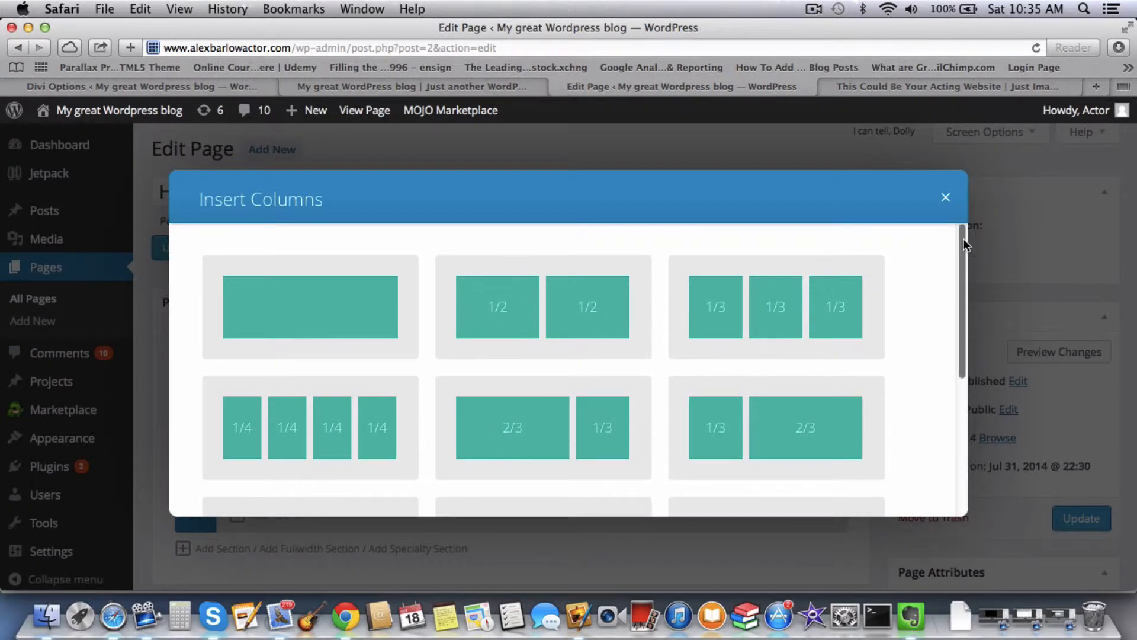
drag(963, 238, 965, 328)
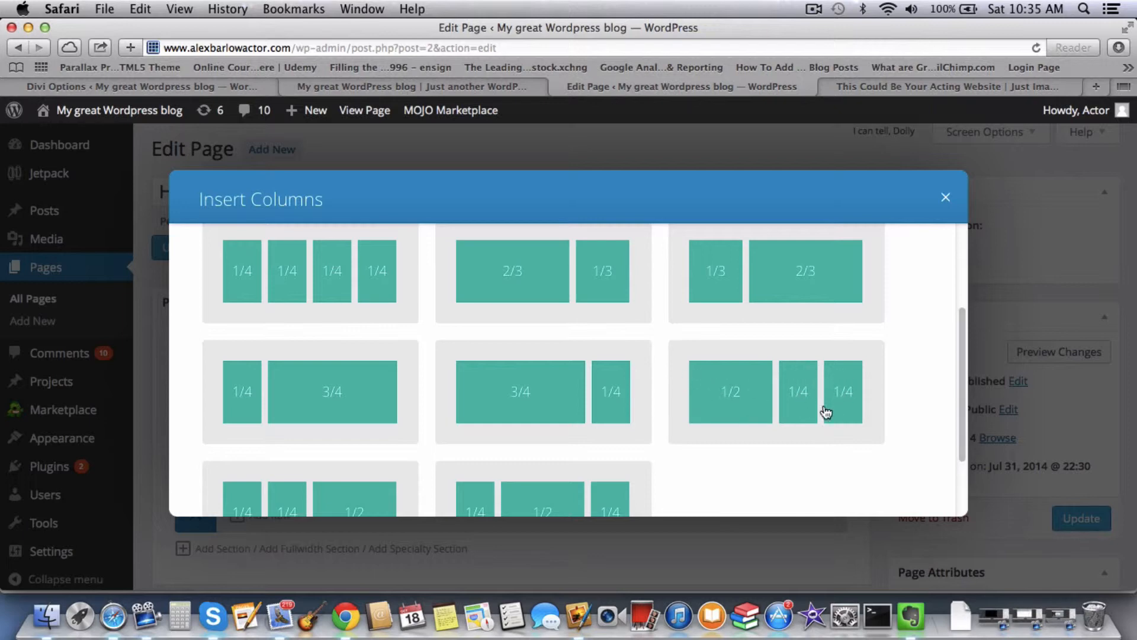
scroll(959, 373, up, 3)
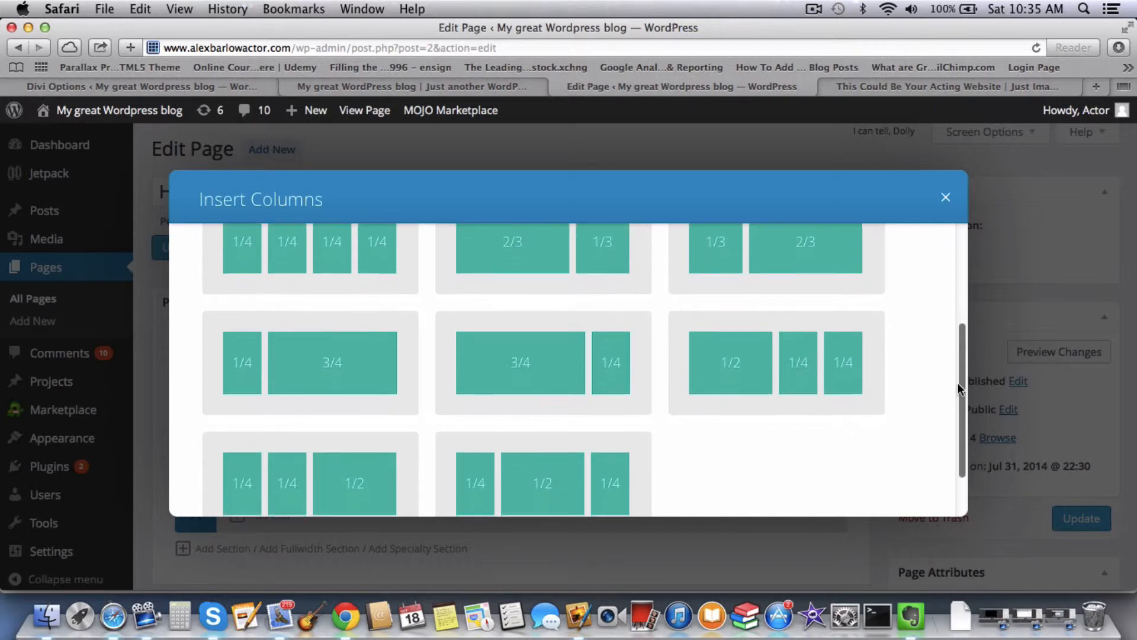
scroll(949, 334, up, 4)
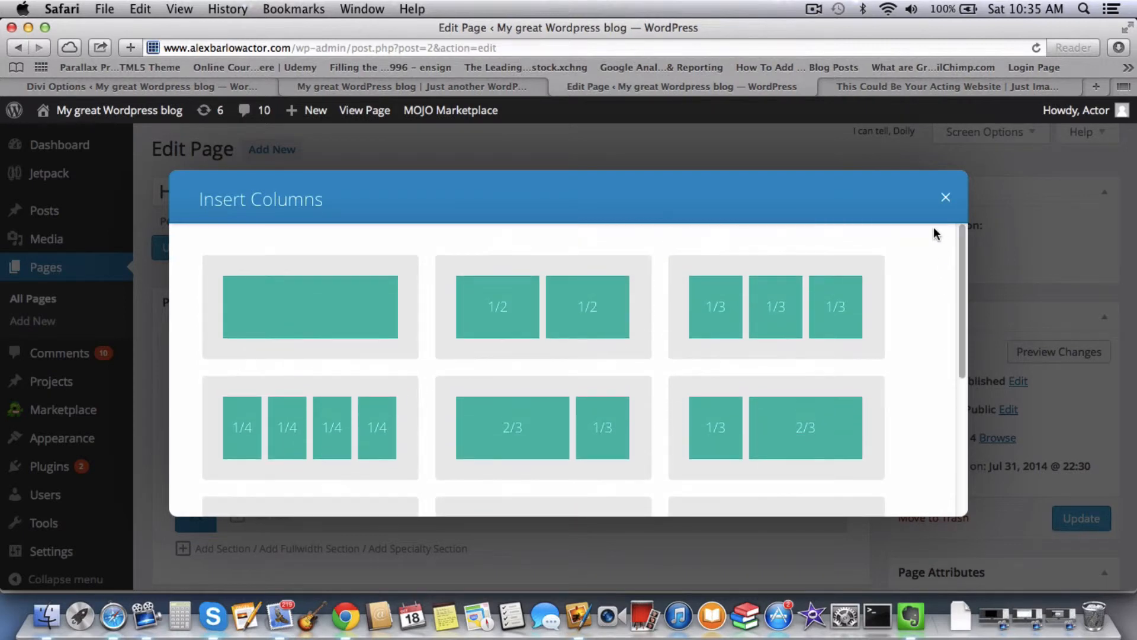
click(534, 315)
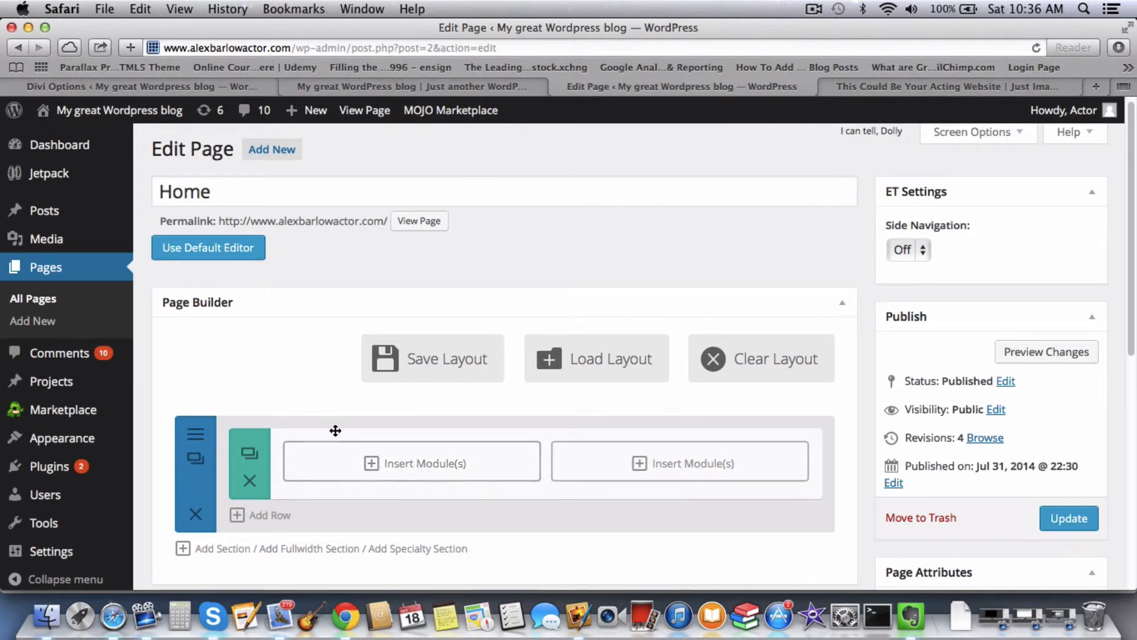
Upload the "black white" picture from My Pictures and set it as the section's background image
click(197, 440)
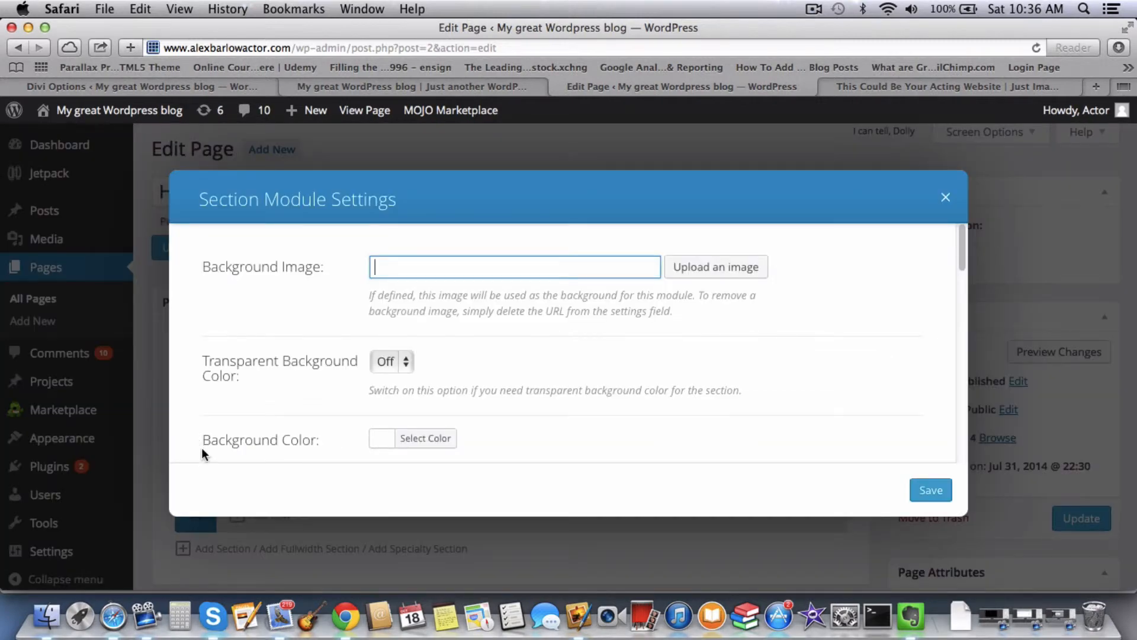
click(735, 266)
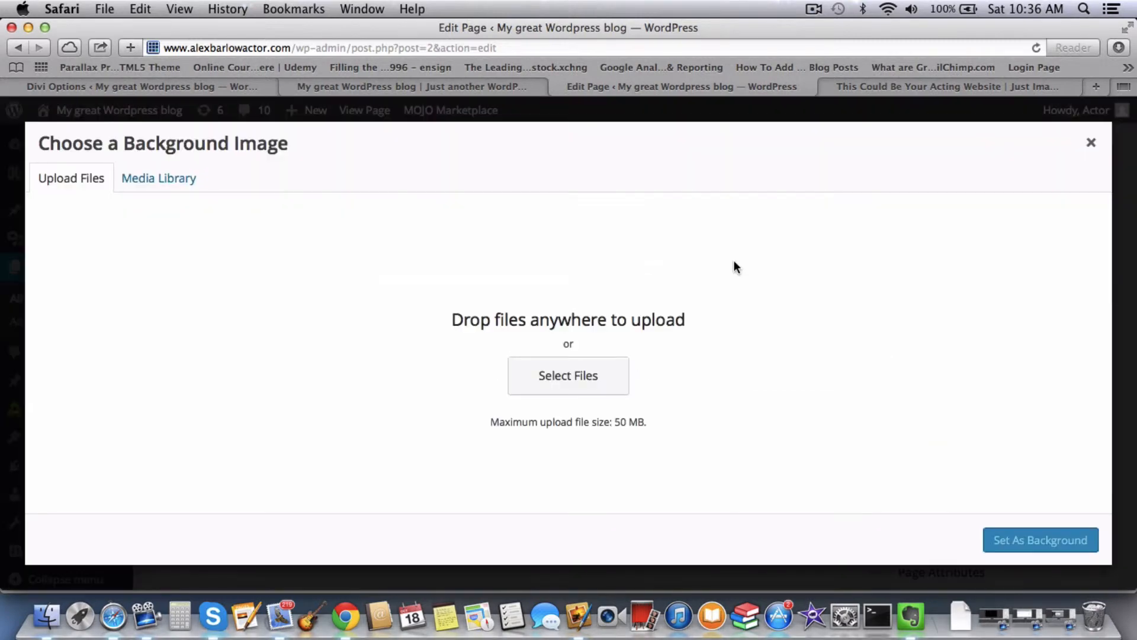
click(578, 382)
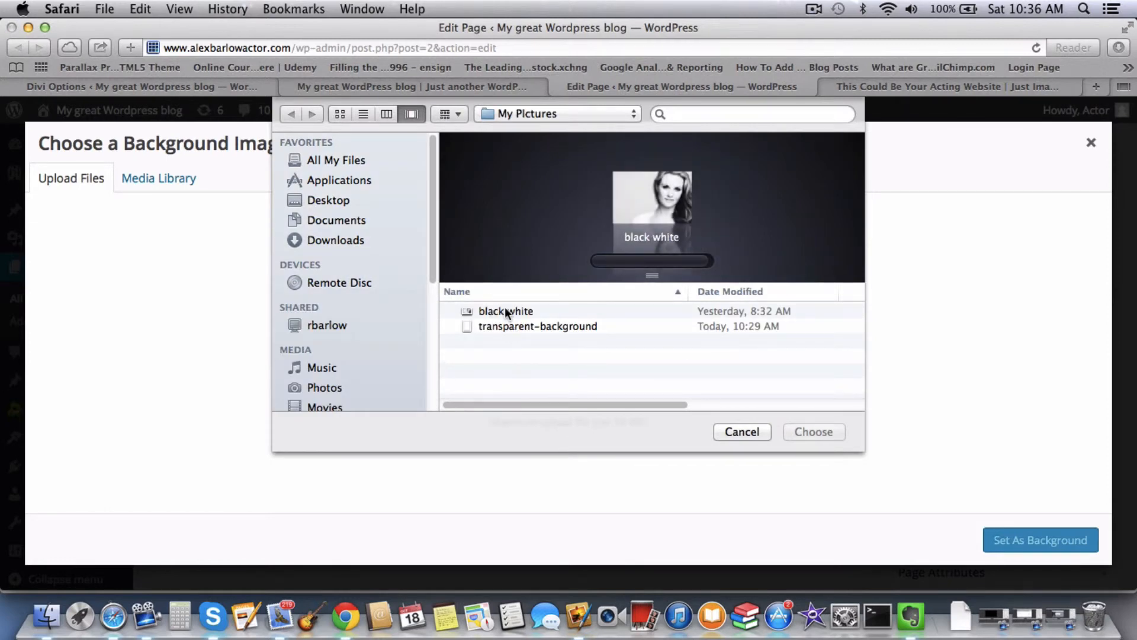
click(504, 309)
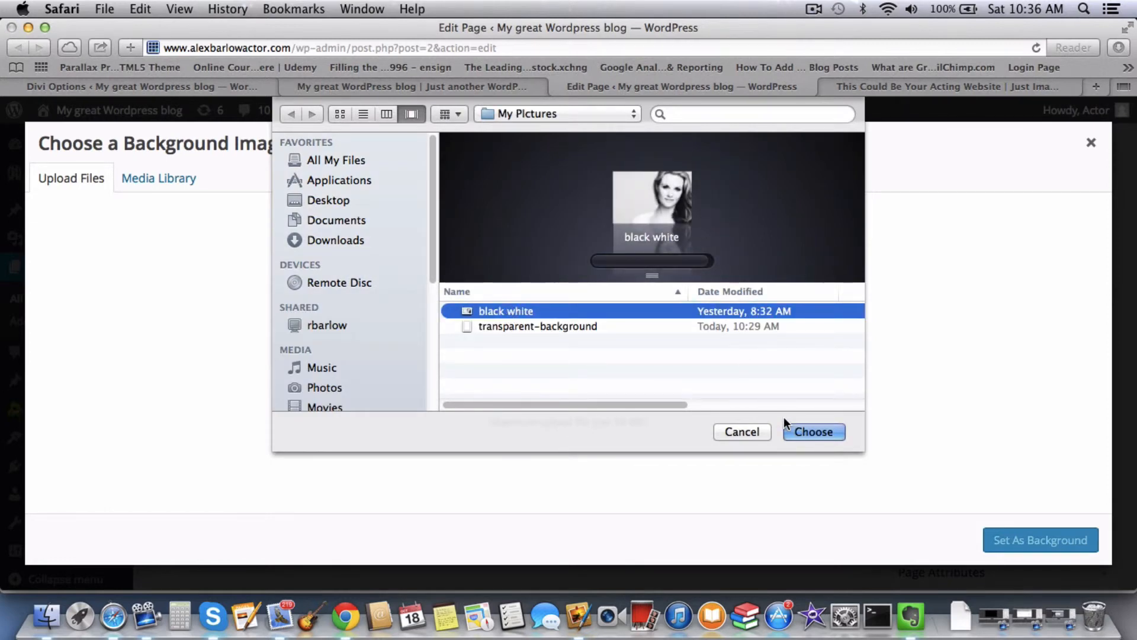
click(824, 430)
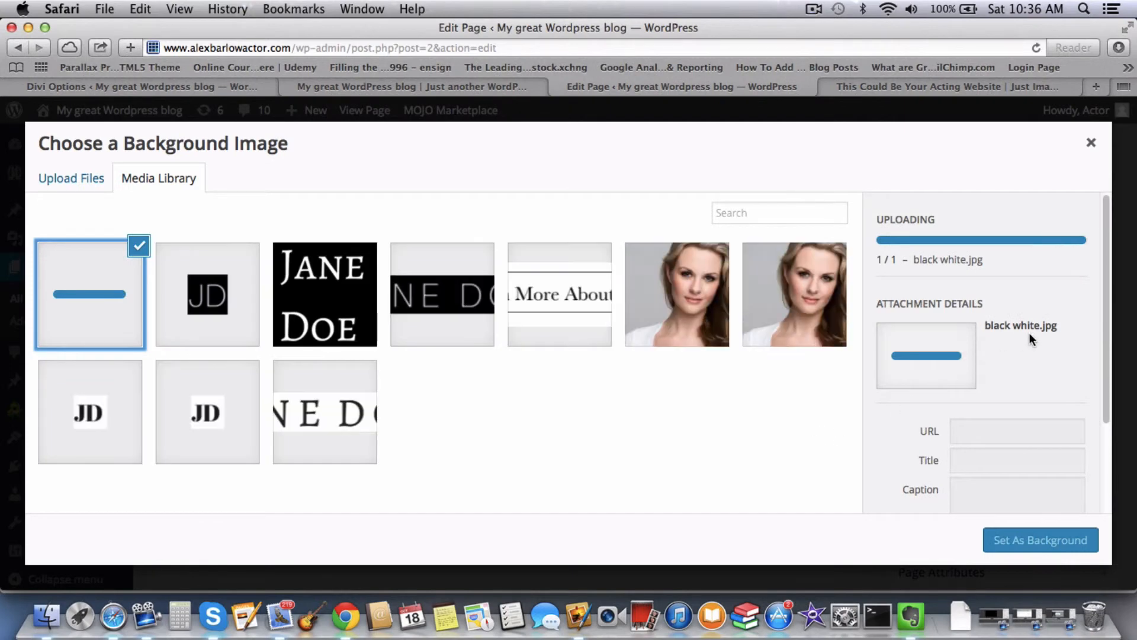
scroll(1022, 353, down, 2)
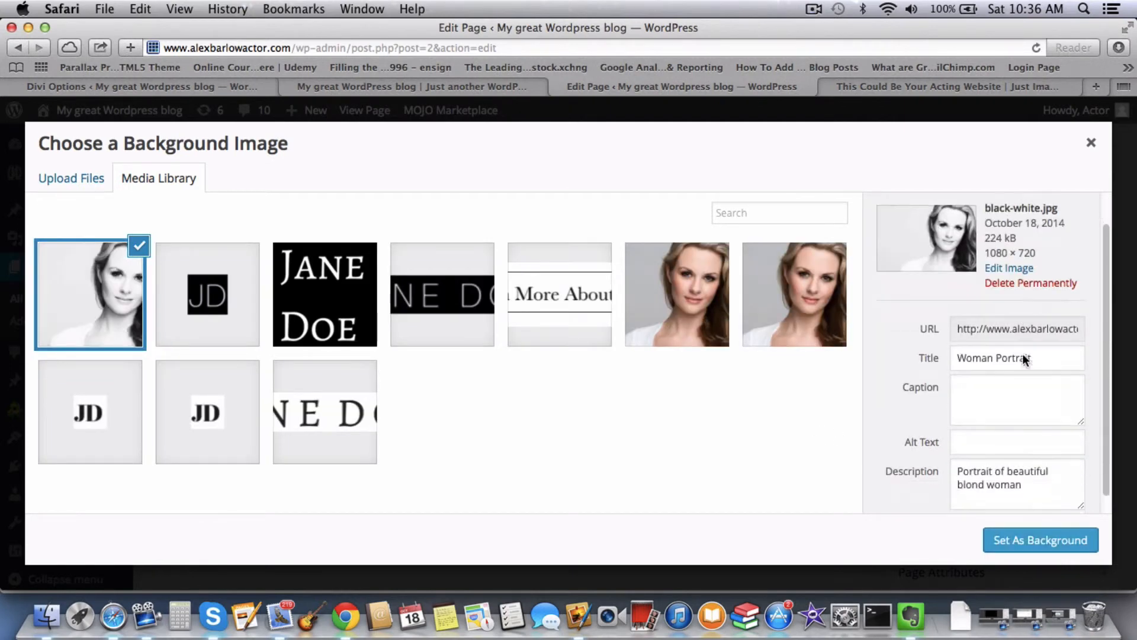
click(1044, 549)
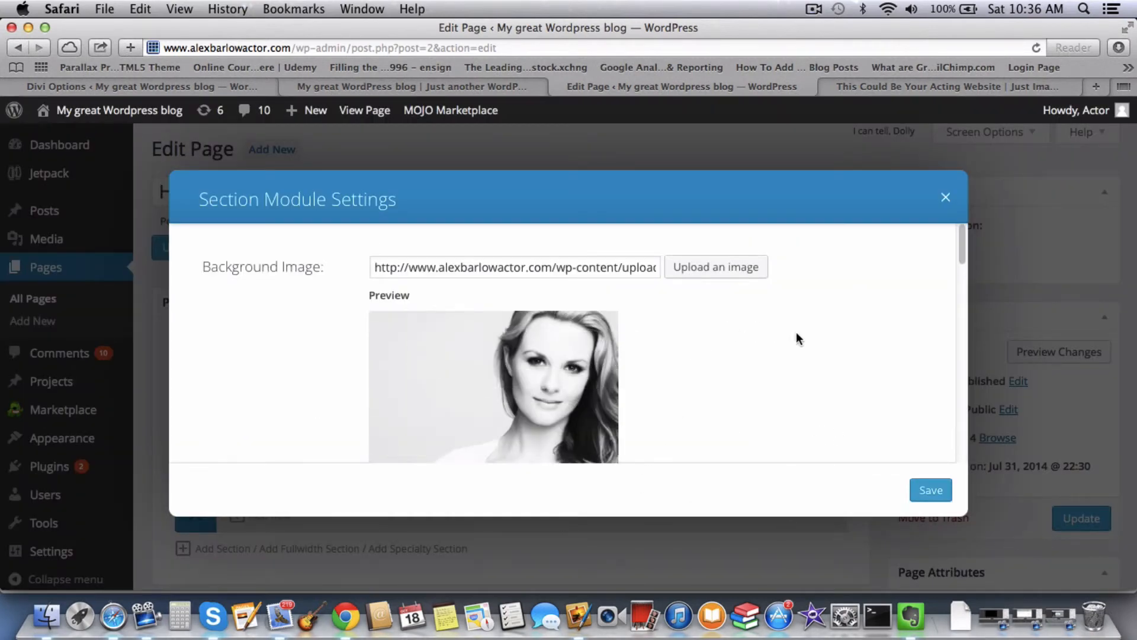
Save the section module settings and update the Home page
scroll(790, 403, down, 2)
scroll(789, 395, down, 8)
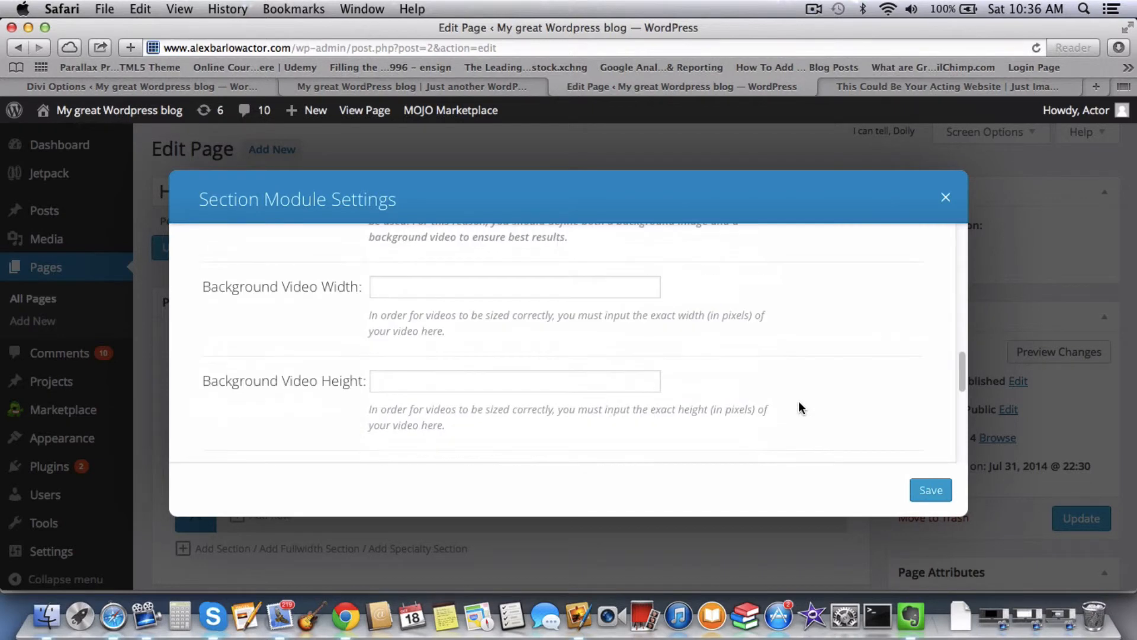
click(931, 492)
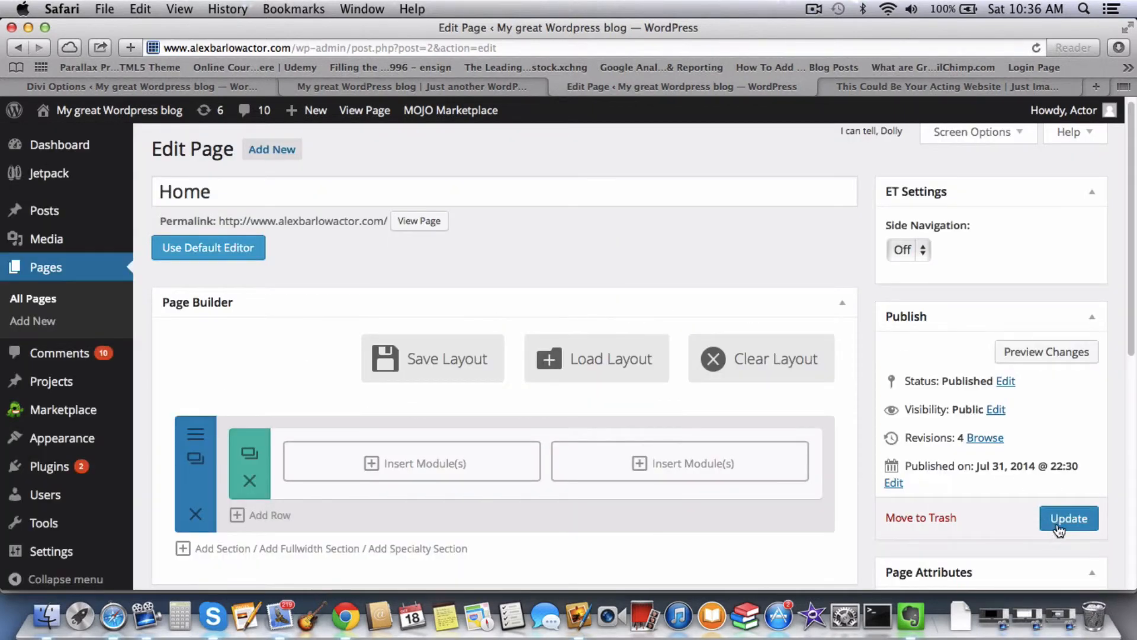
click(1079, 521)
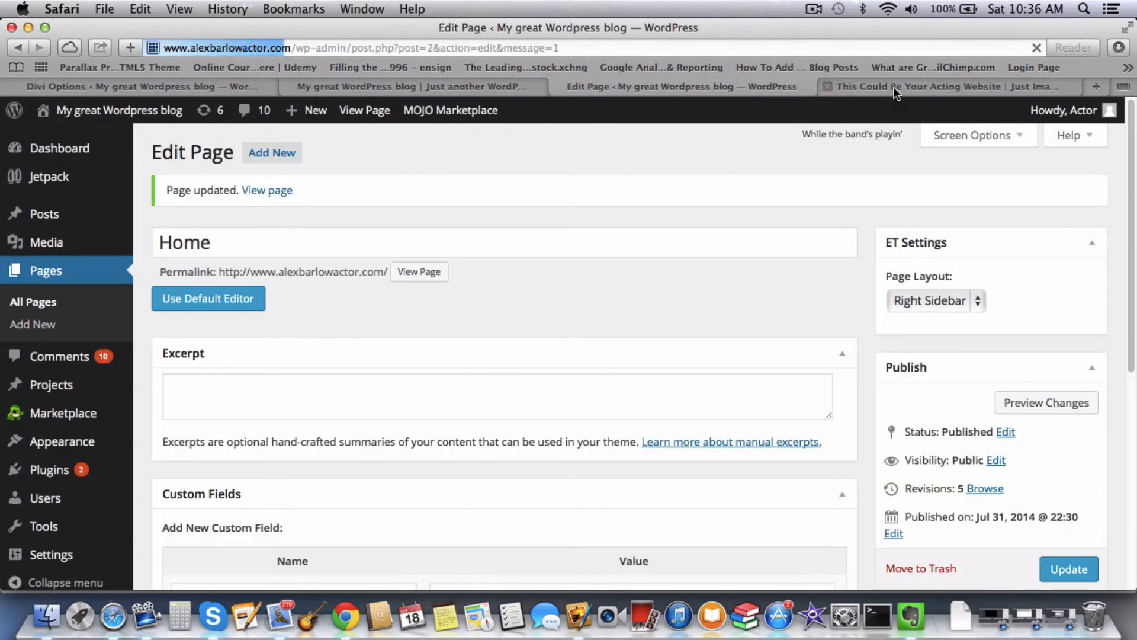
View the updated Home page in a new tab to check how the section background displays
click(893, 87)
click(867, 47)
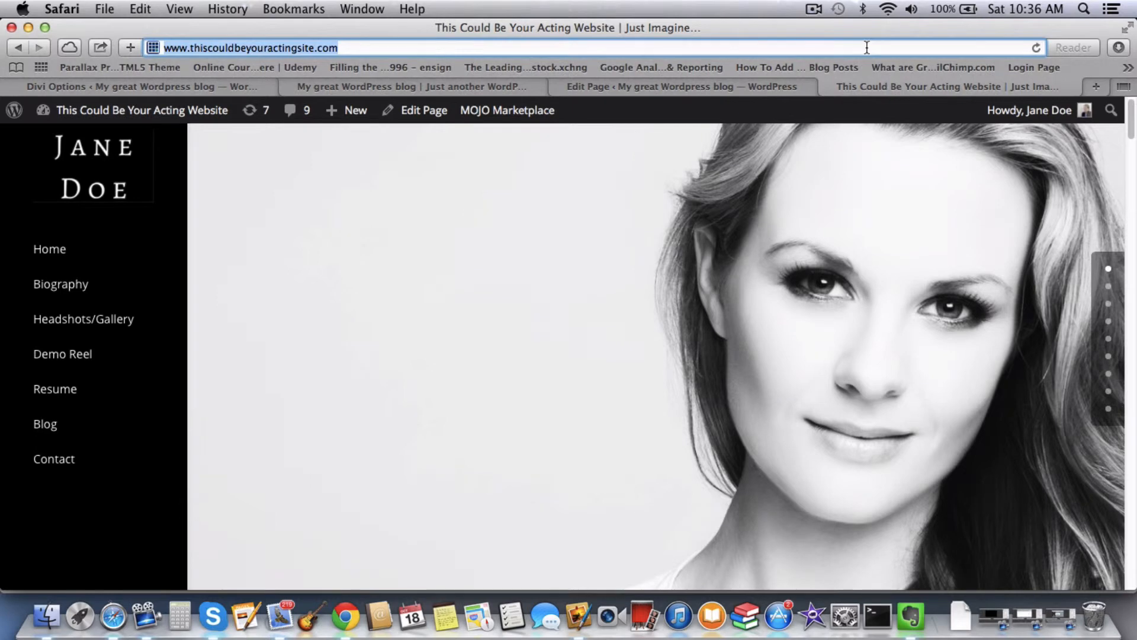
click(722, 92)
click(265, 195)
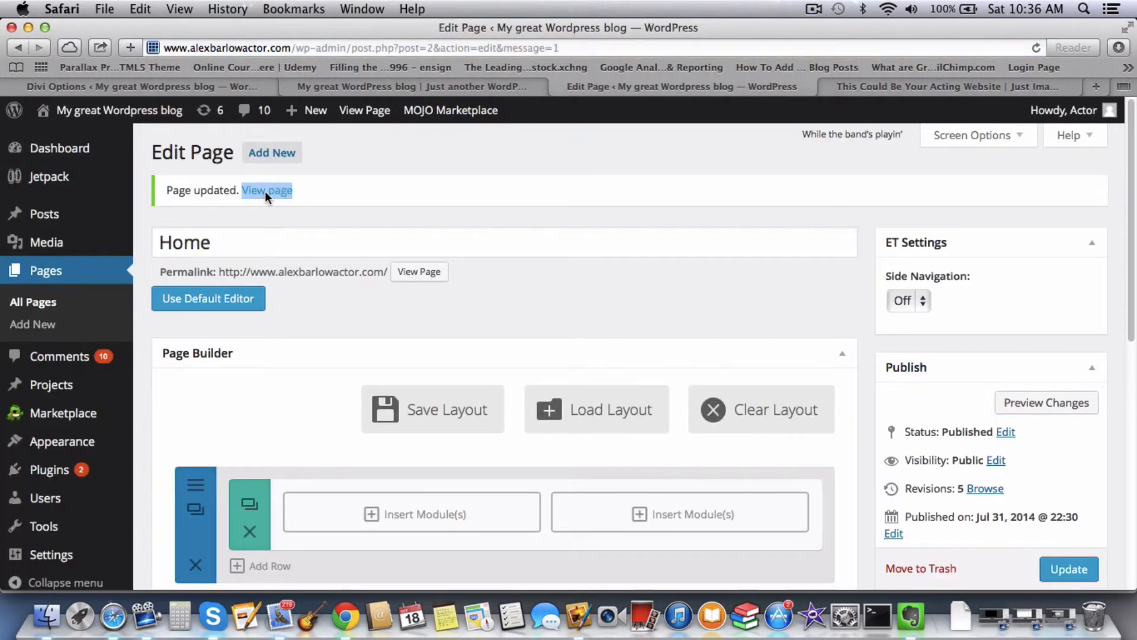
right_click(265, 195)
click(309, 205)
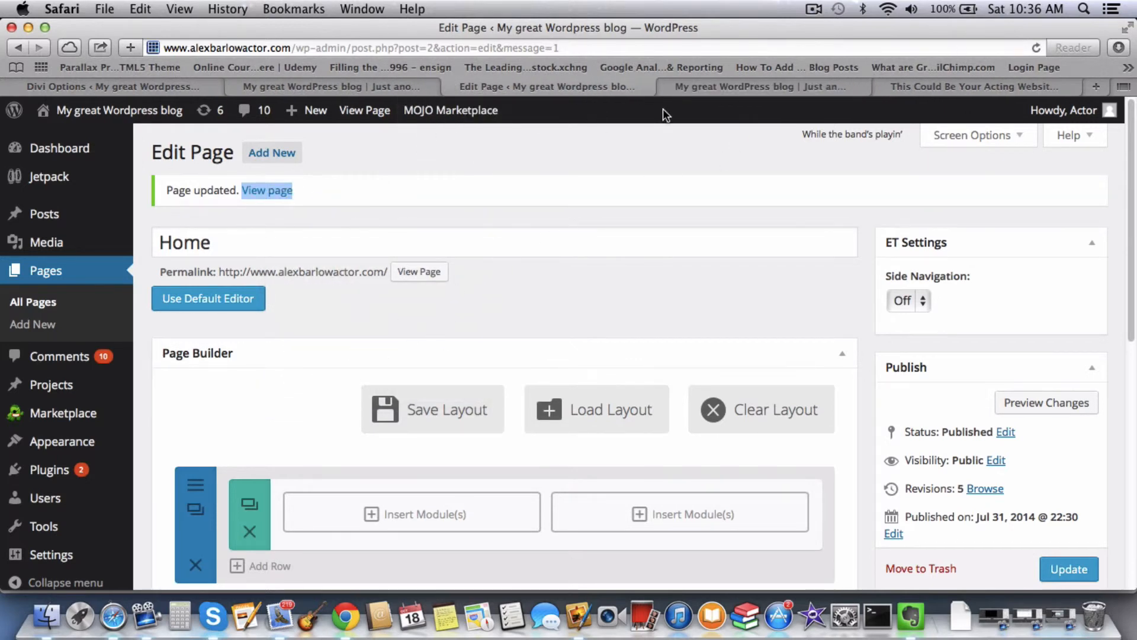
click(718, 86)
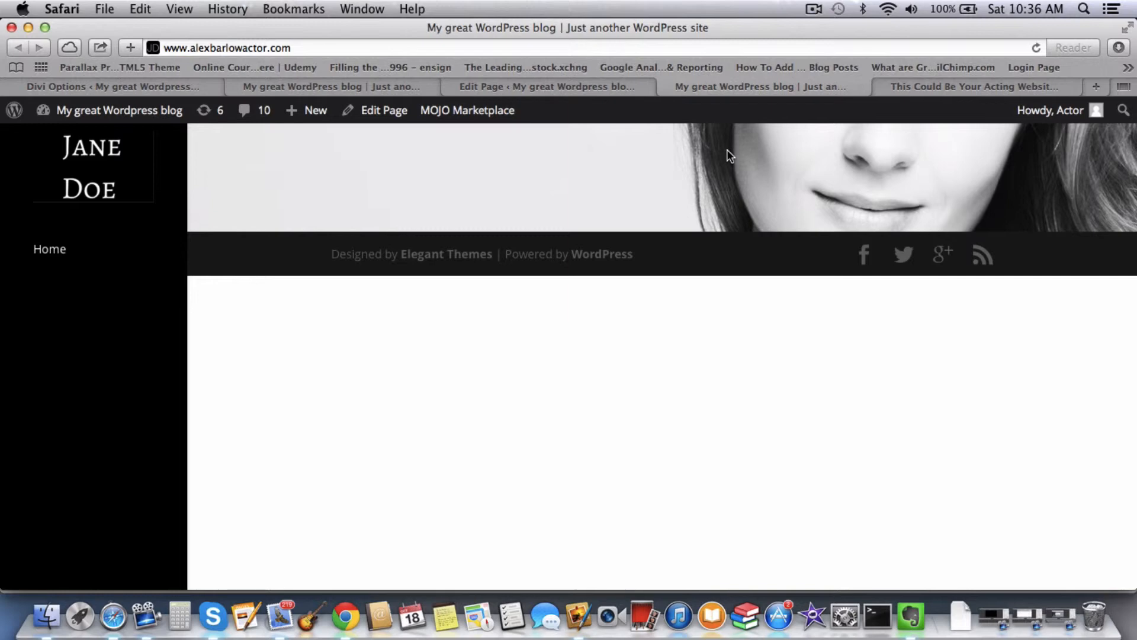
Return to editing the Home page and insert an Image module in the row's second 1/2 column
click(592, 86)
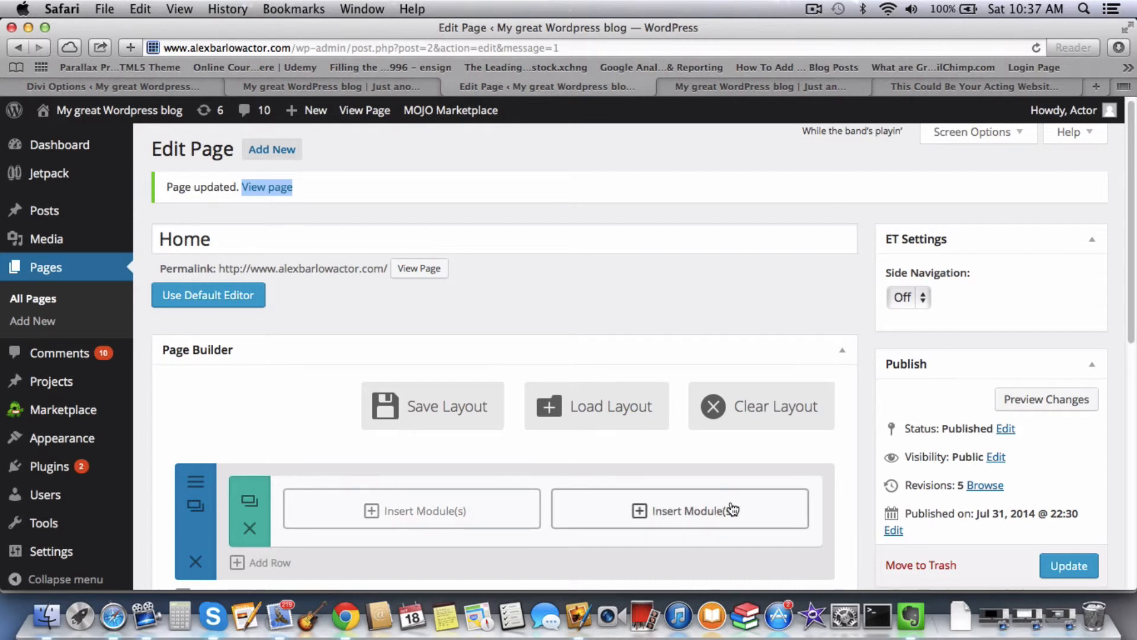
click(664, 518)
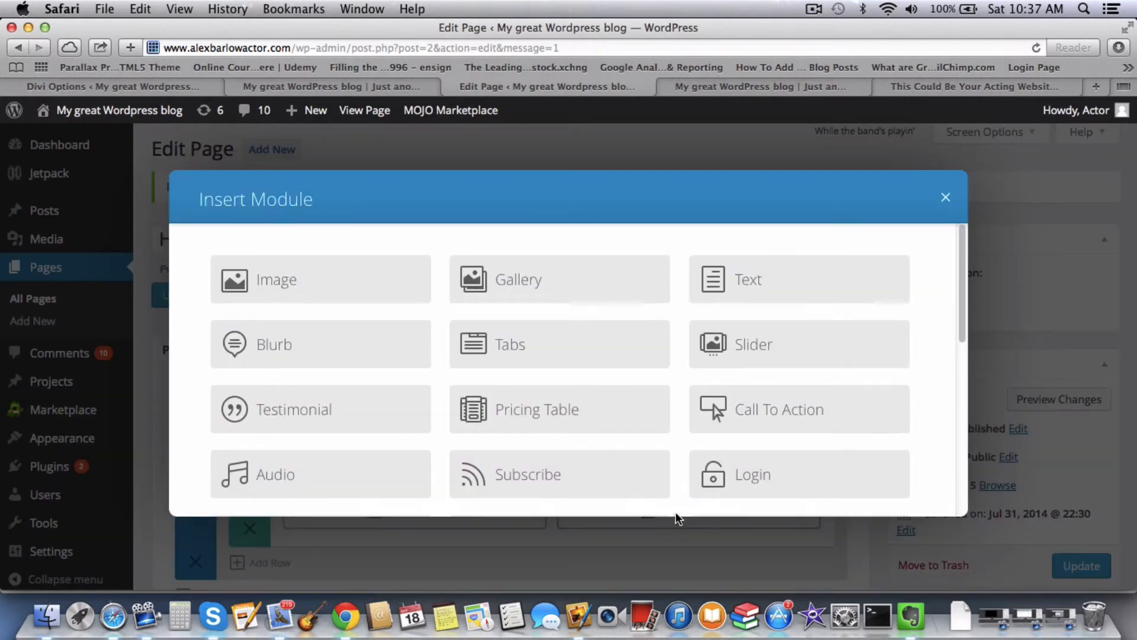
click(284, 285)
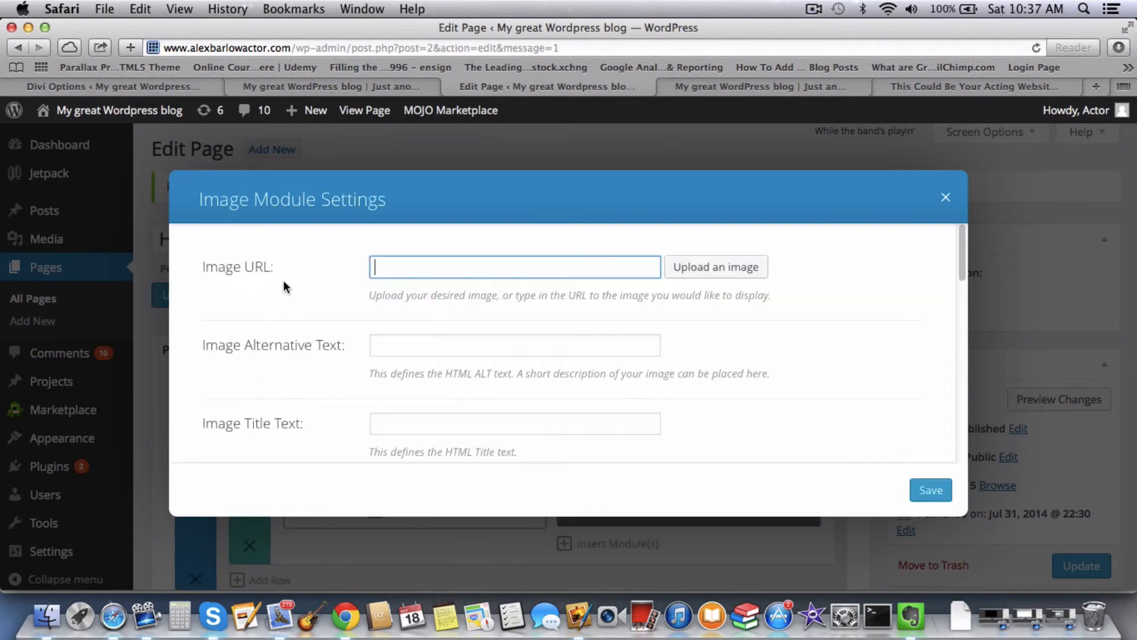
Upload the "transparent-background" picture from My Pictures and set it as the Image module's image
click(749, 278)
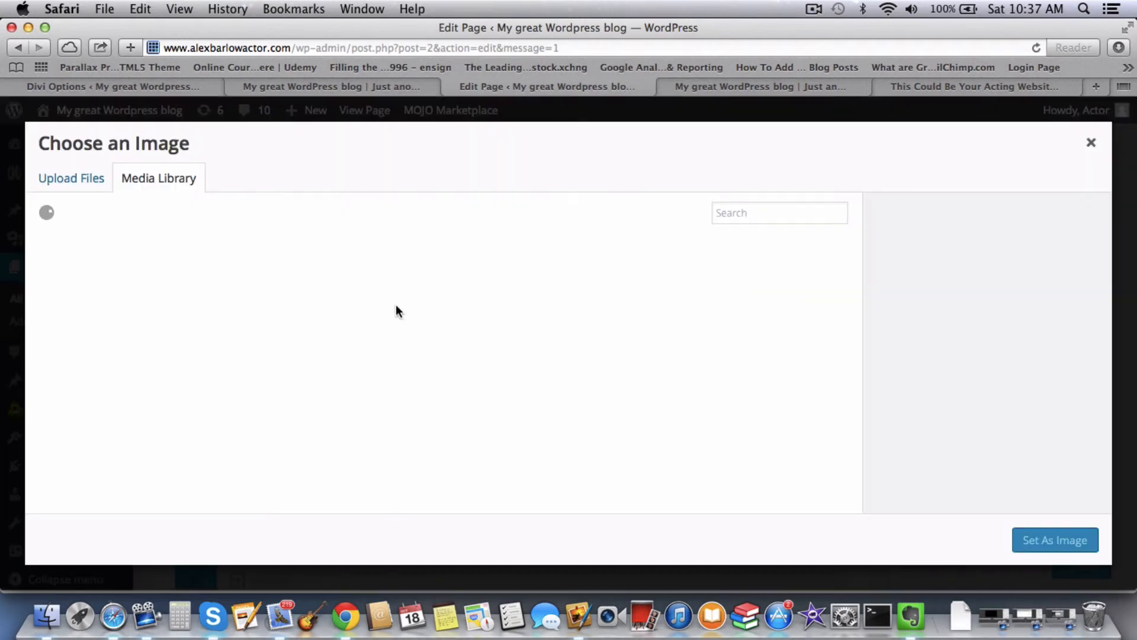
click(55, 179)
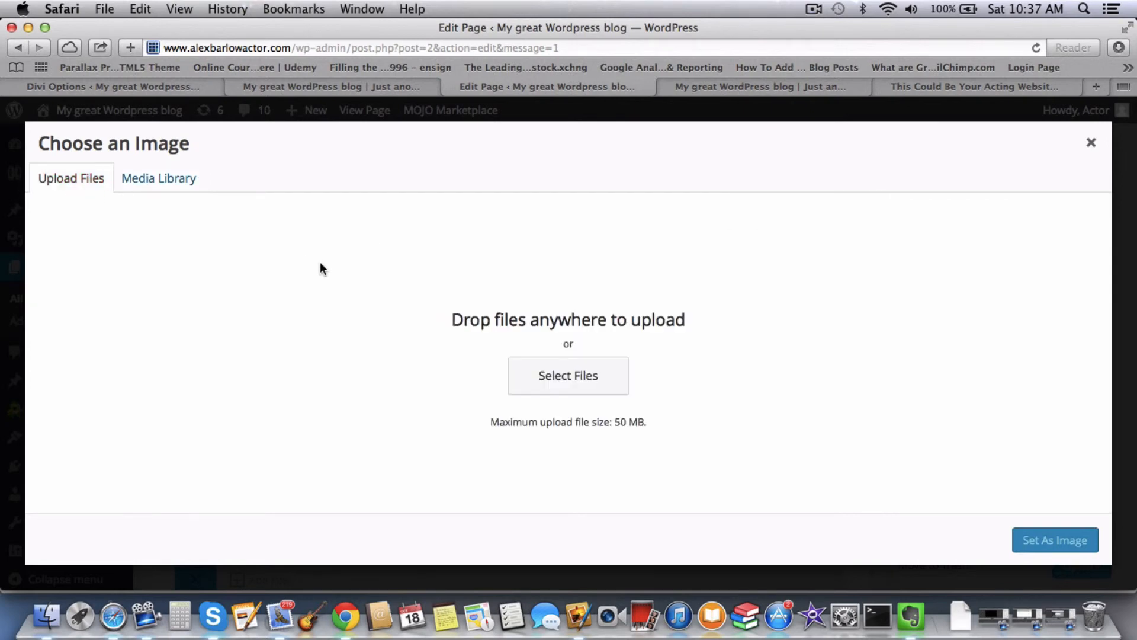
click(595, 385)
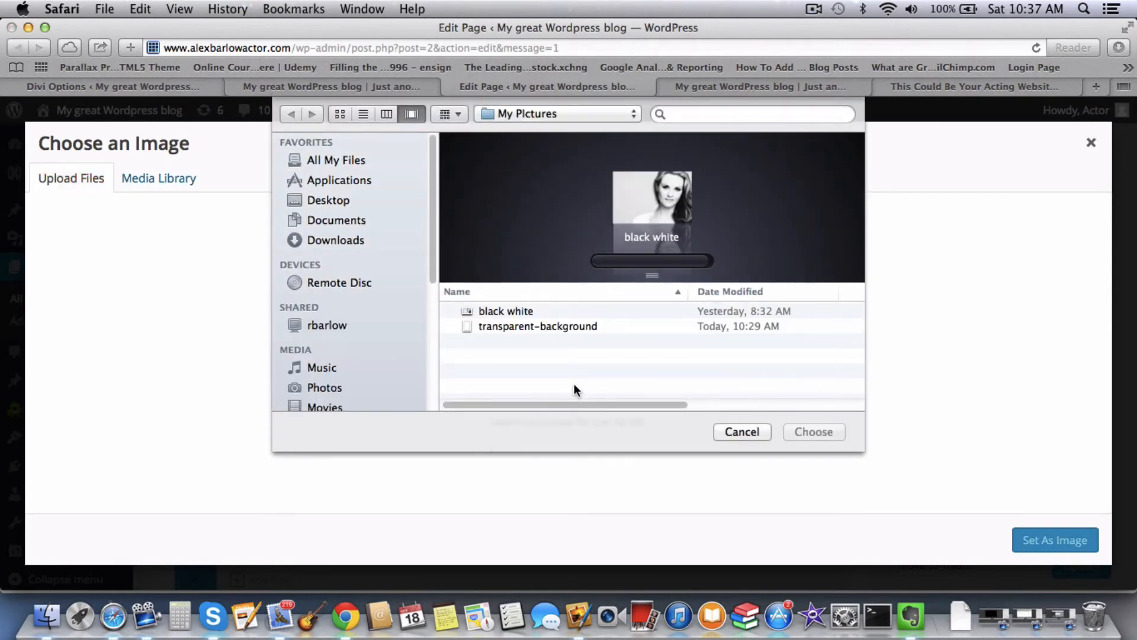
click(561, 325)
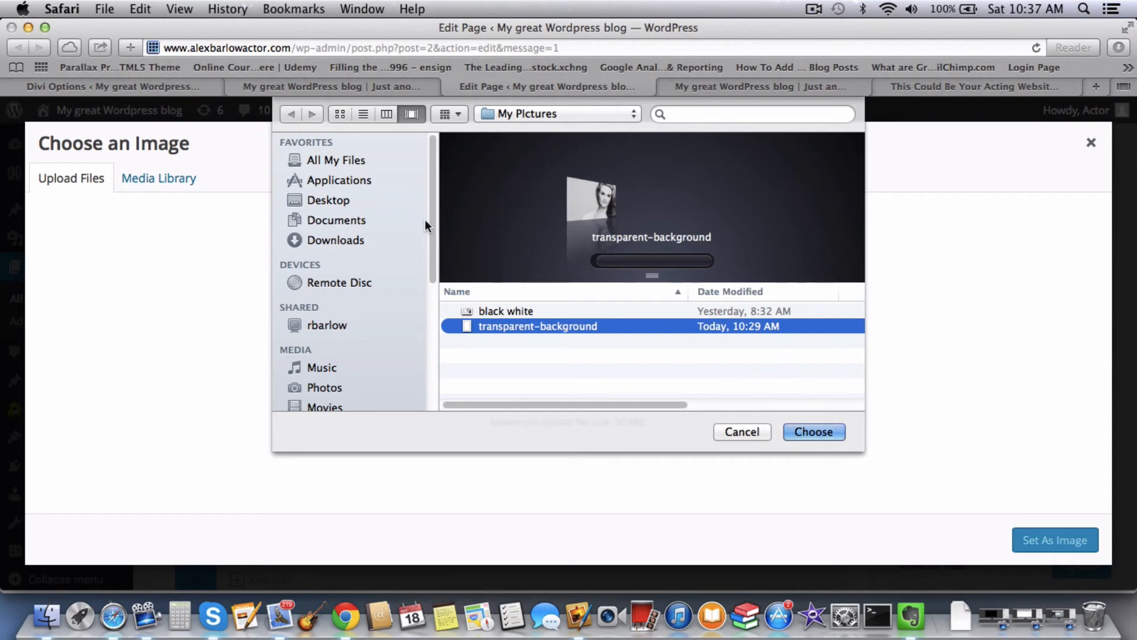
click(826, 433)
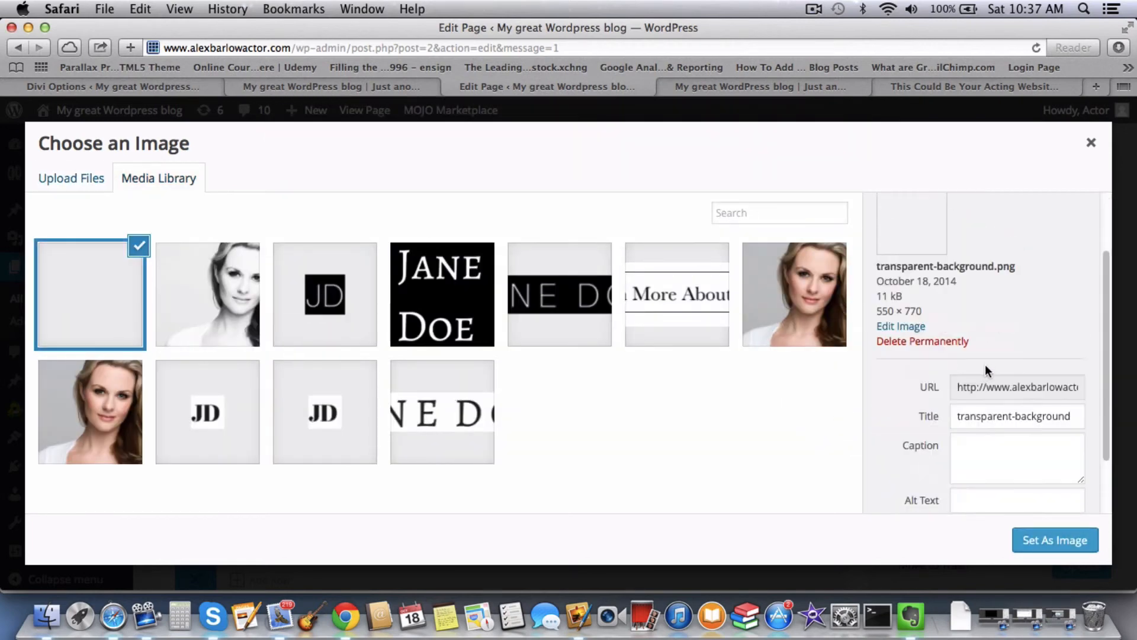
scroll(986, 367, down, 2)
click(1051, 539)
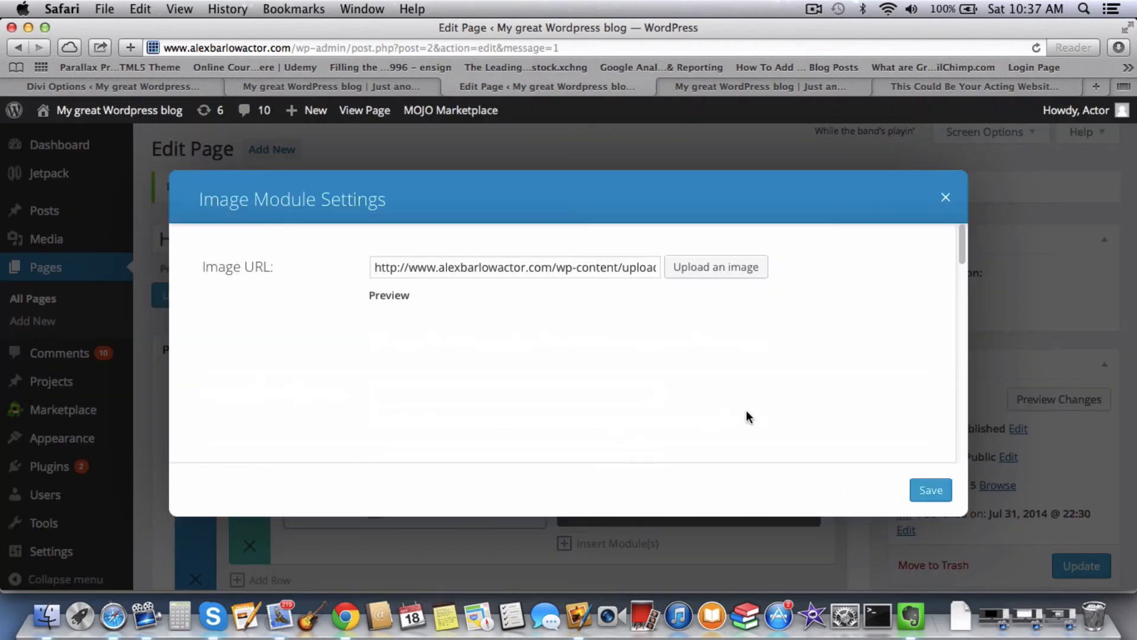
Set the Image module's animation to No Animation and save the module settings
scroll(858, 370, down, 5)
scroll(691, 378, up, 5)
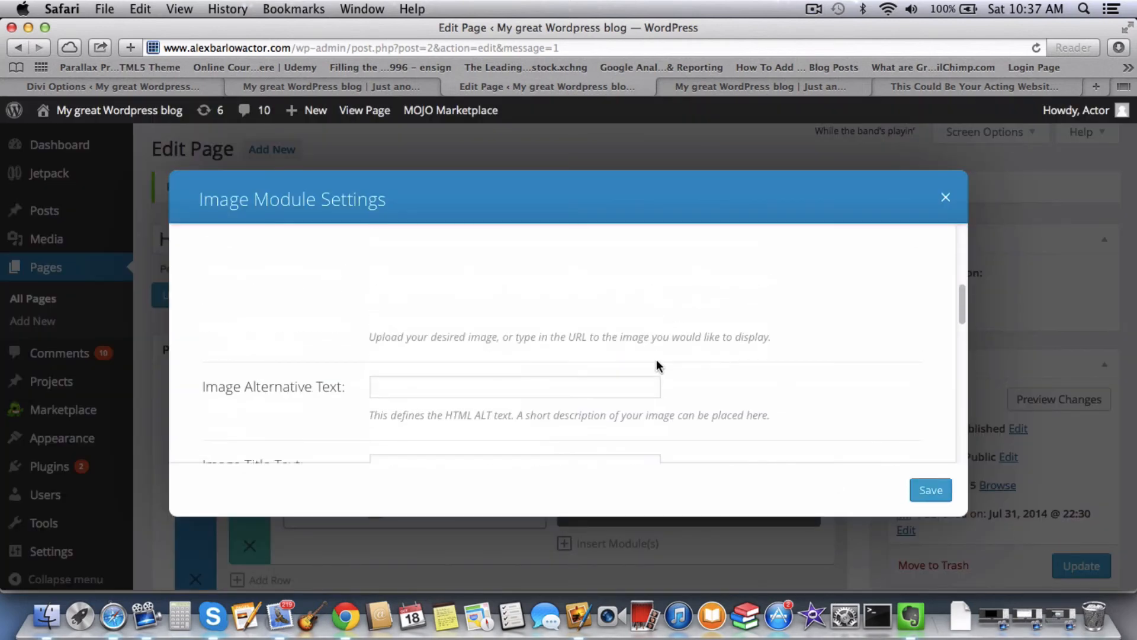
scroll(590, 339, down, 3)
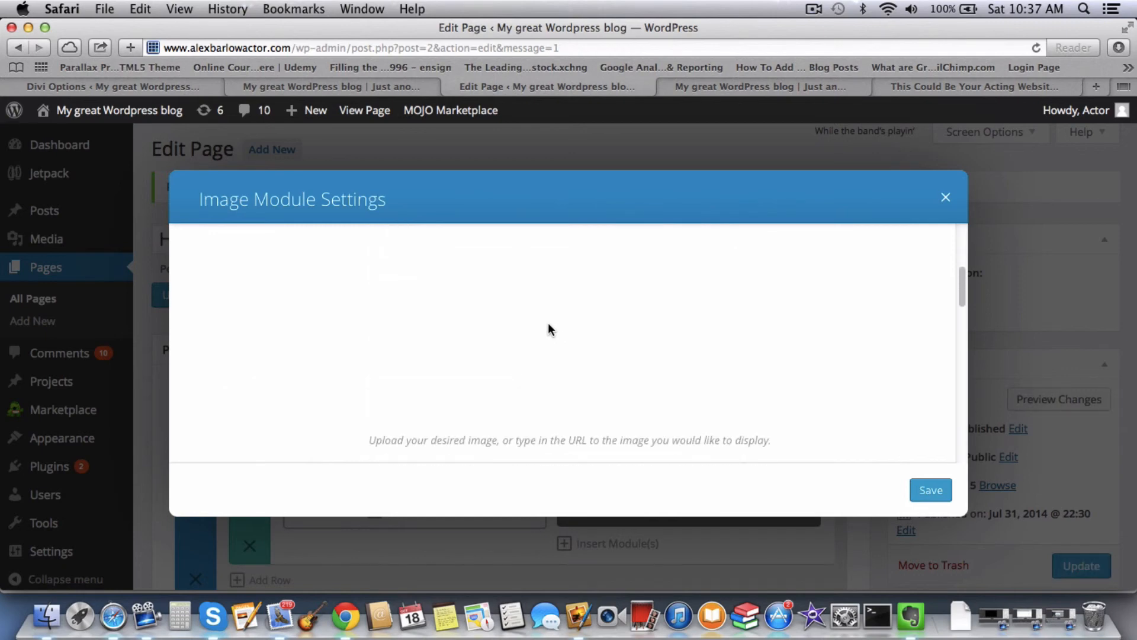
scroll(549, 323, down, 3)
scroll(549, 324, down, 4)
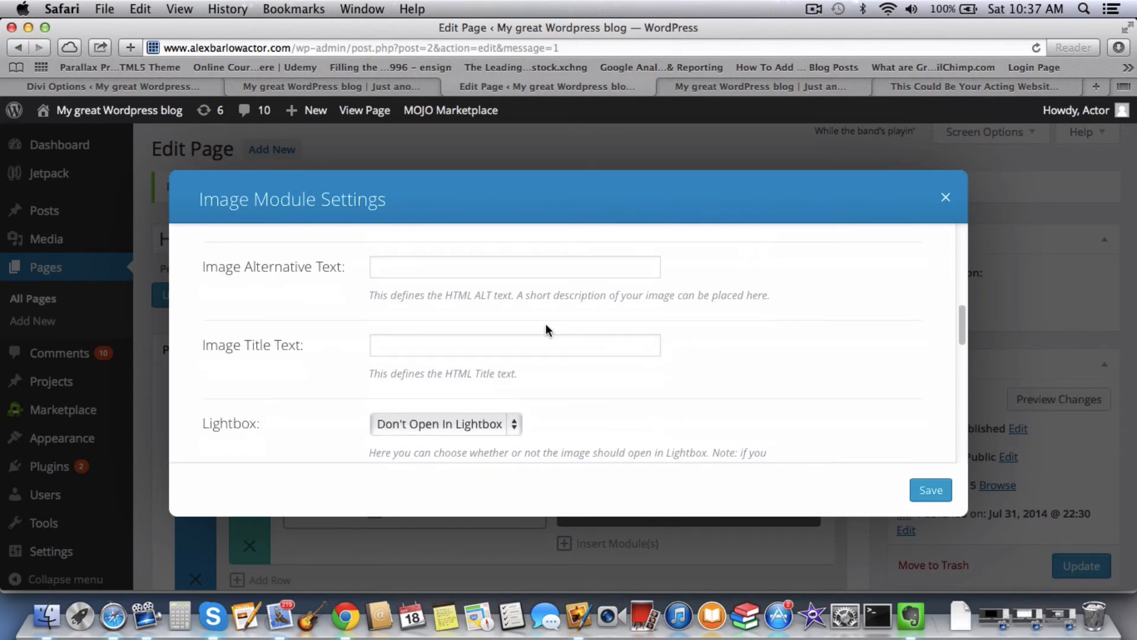
scroll(447, 380, down, 5)
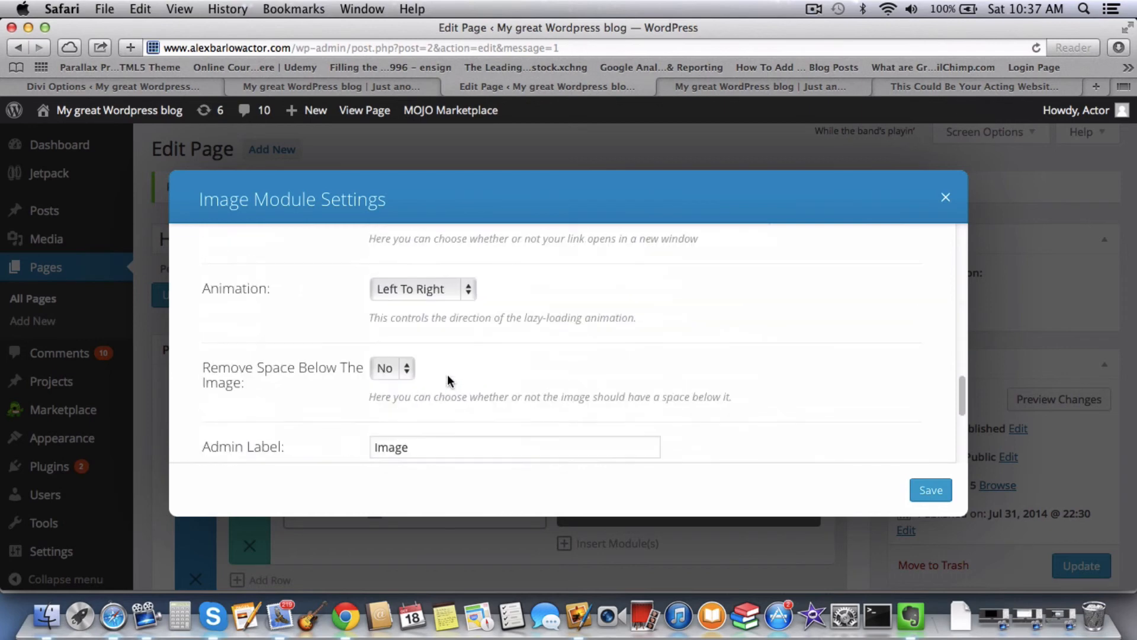
scroll(415, 332, up, 1)
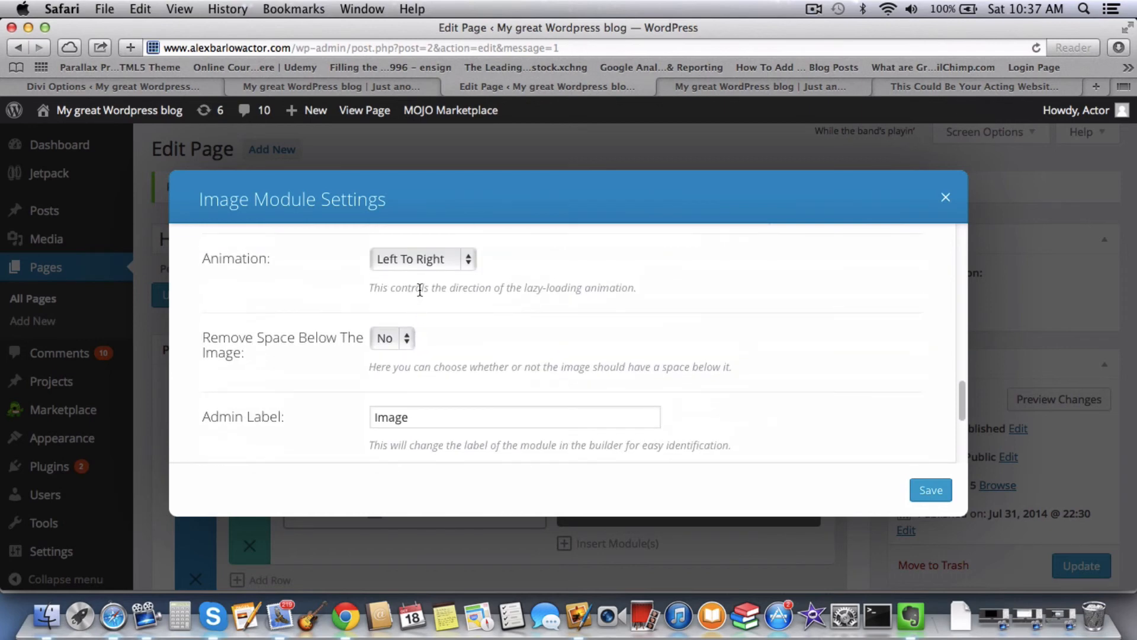
click(424, 260)
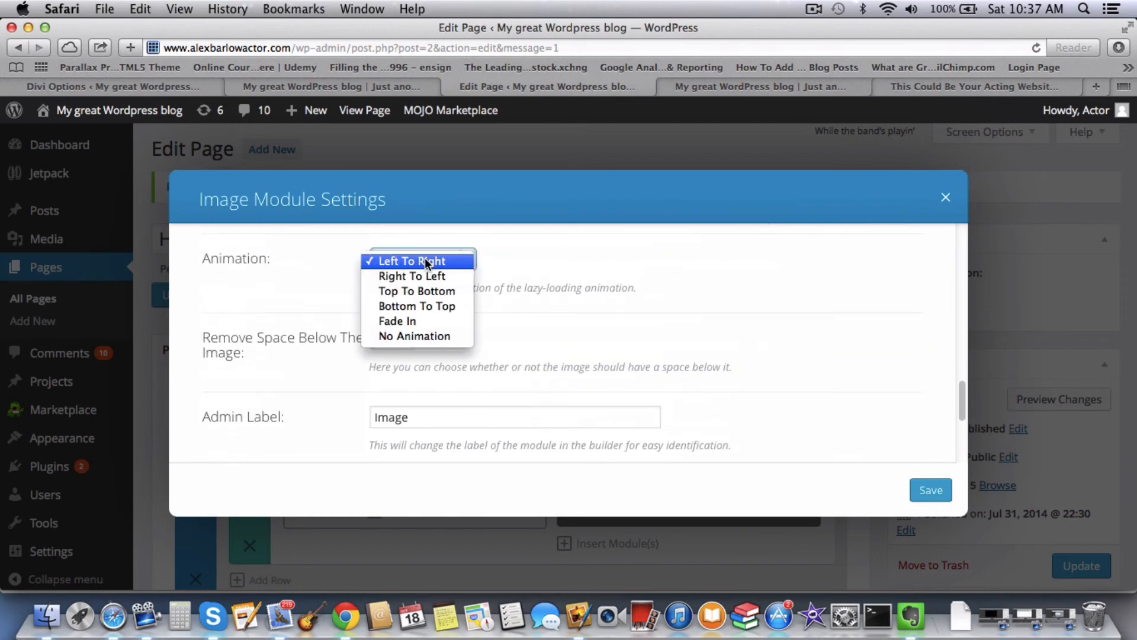
click(440, 336)
right_click(943, 491)
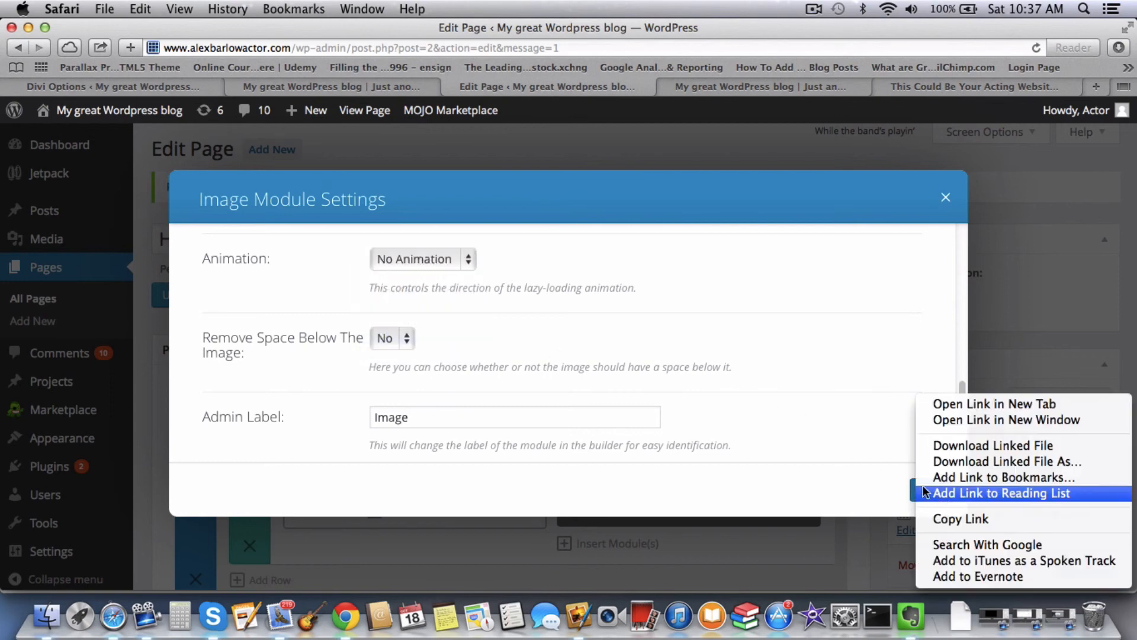
click(924, 492)
click(933, 493)
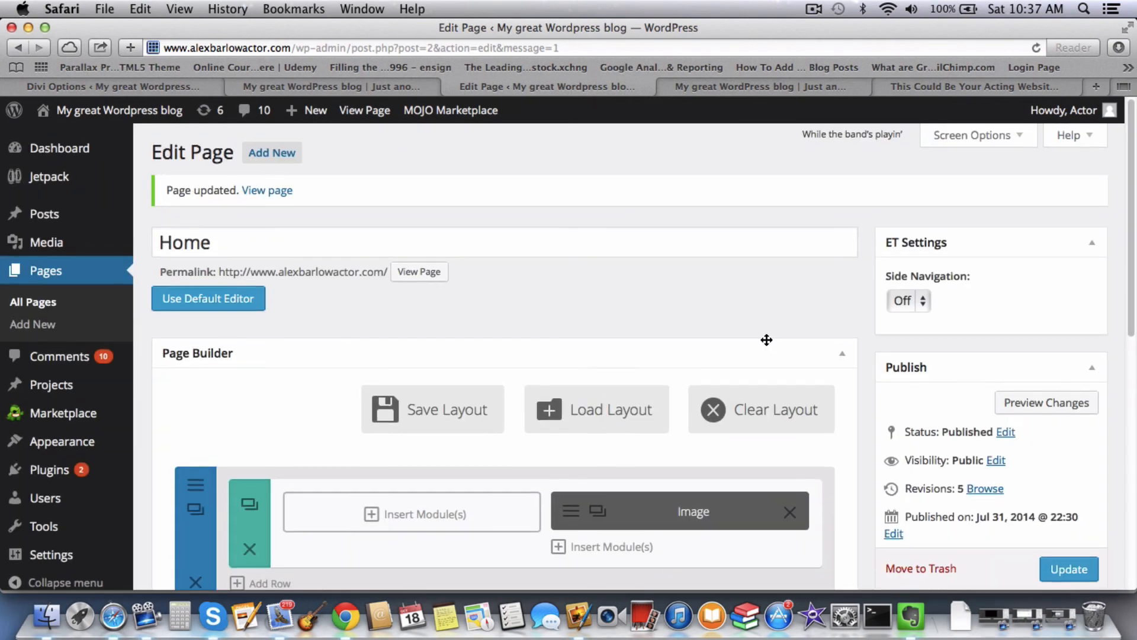
Update the Home page and reload the live site to check how much of the background image displays
scroll(767, 340, down, 3)
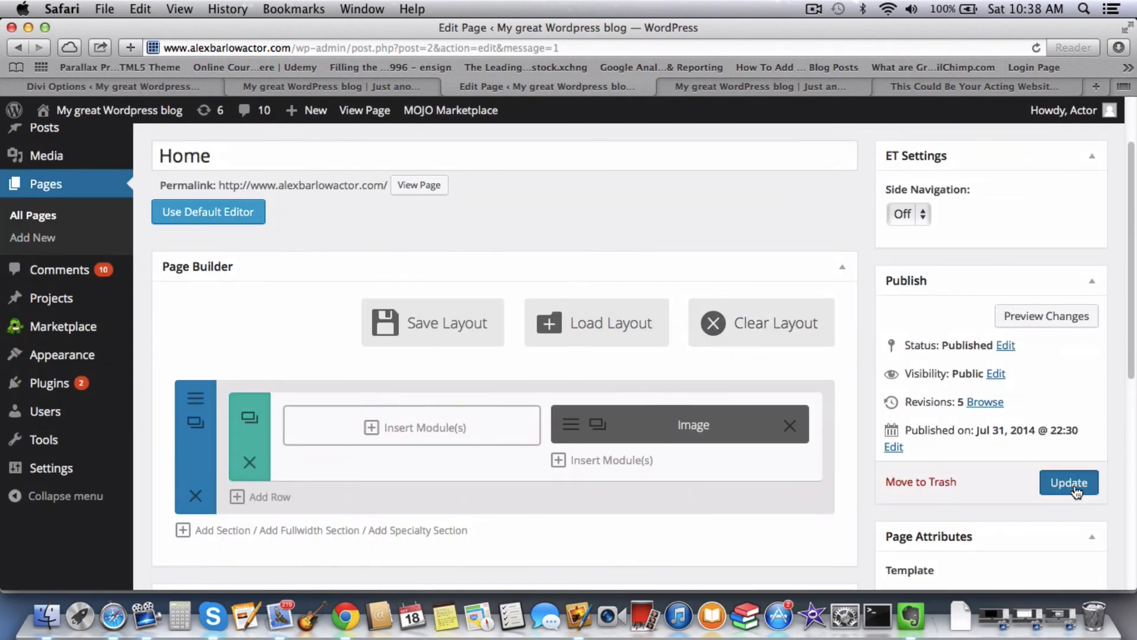
click(1069, 482)
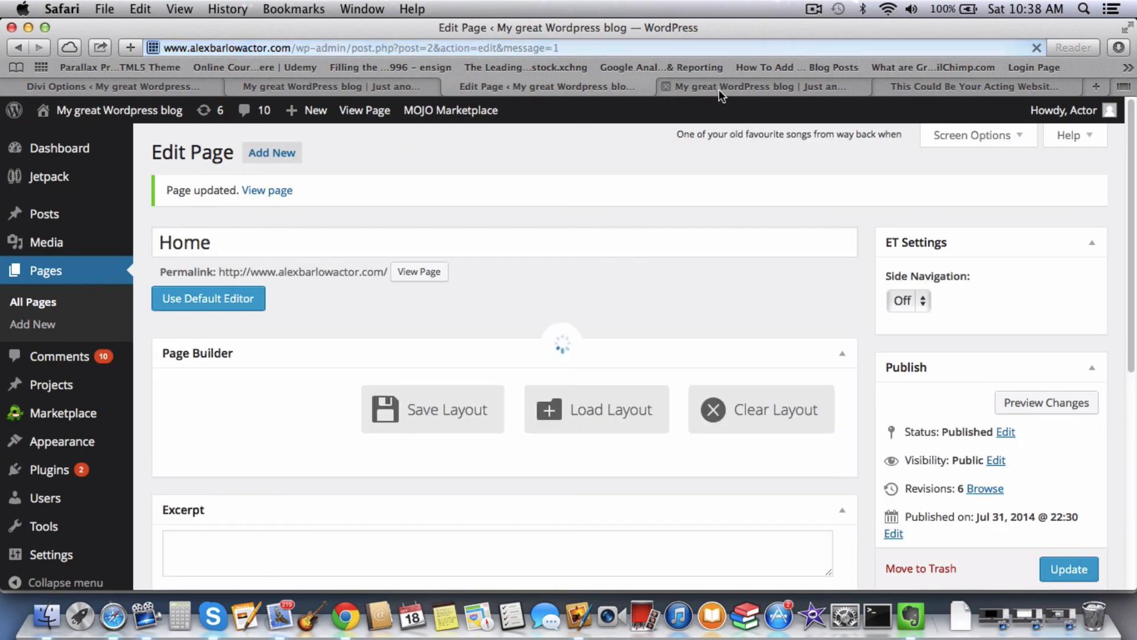
click(720, 87)
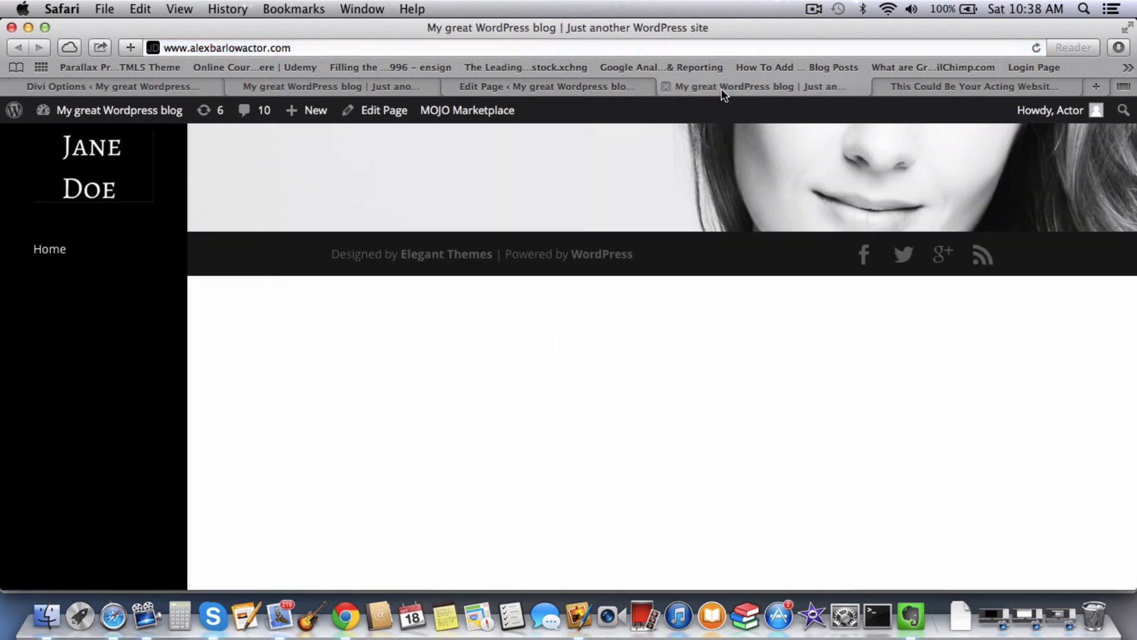
click(581, 52)
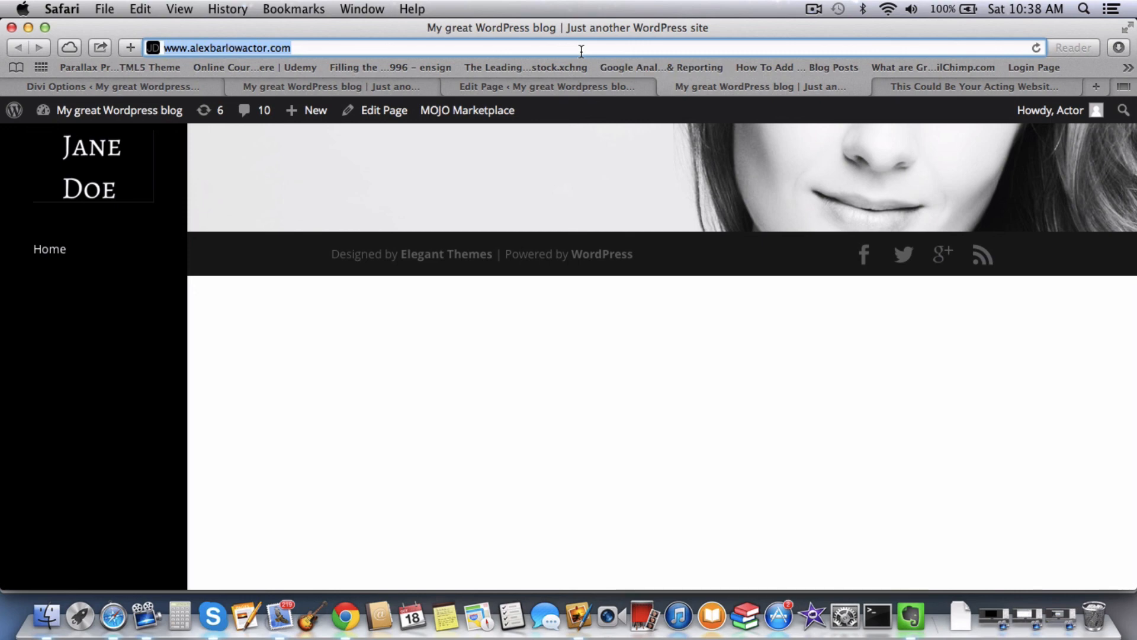
key(Return)
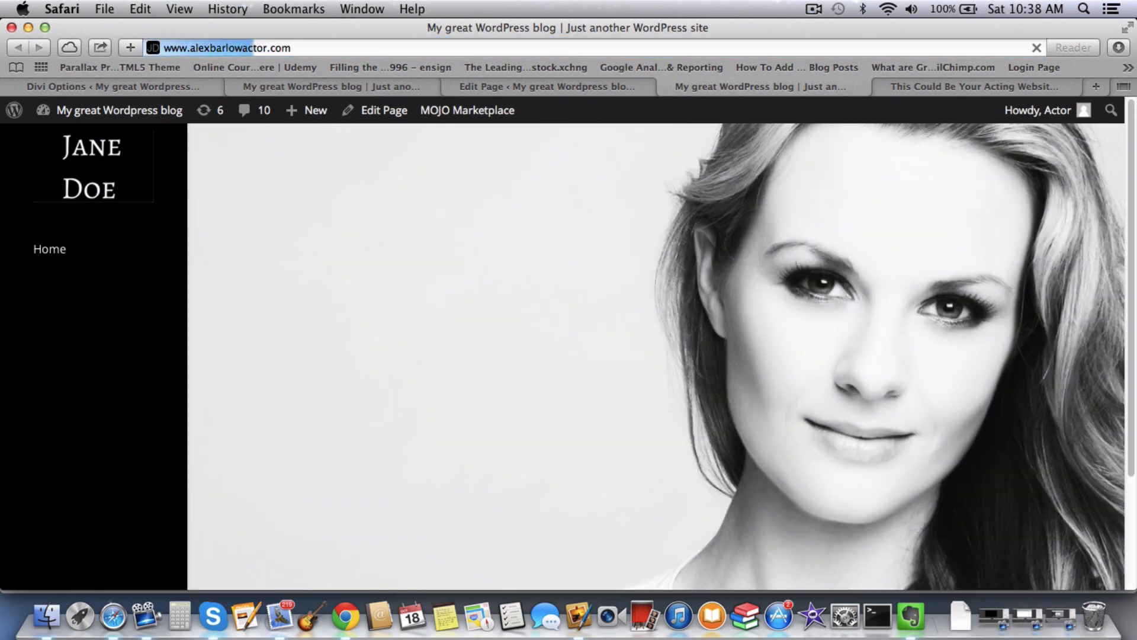